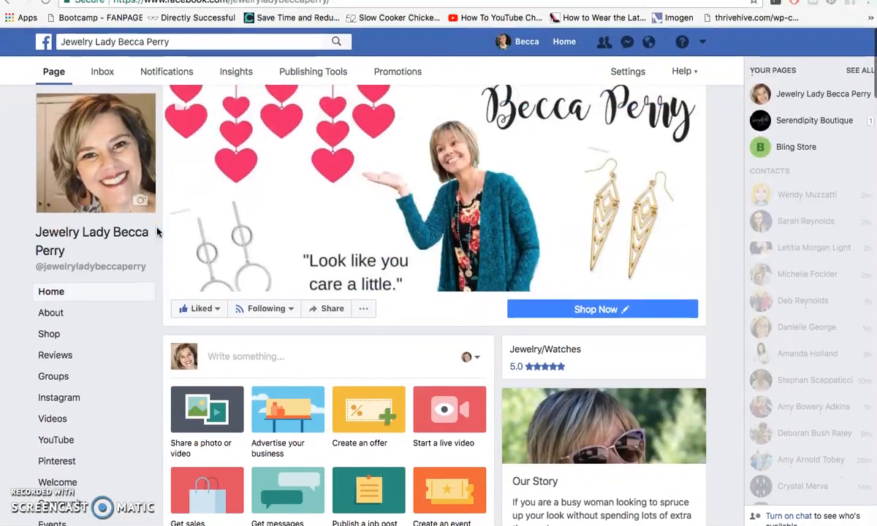
- Scroll through the page's home view and open the Shop section
scroll(157, 232, down, 3)
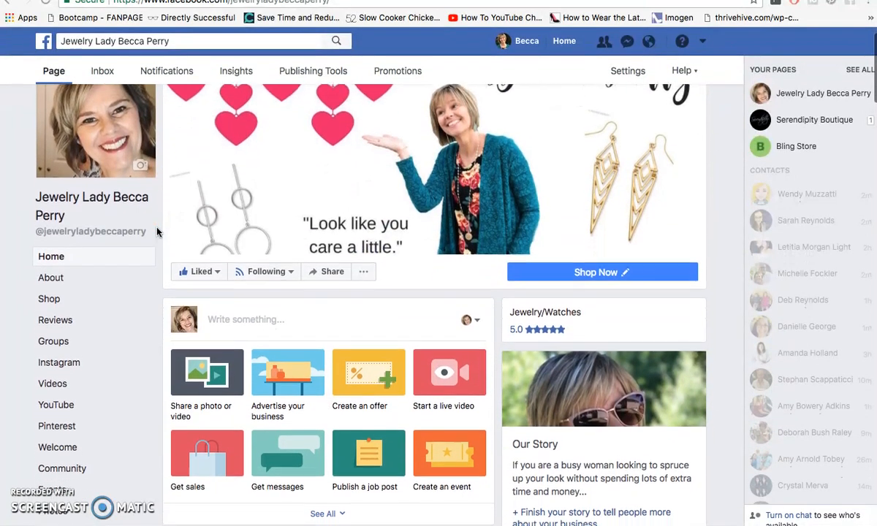
scroll(157, 232, down, 7)
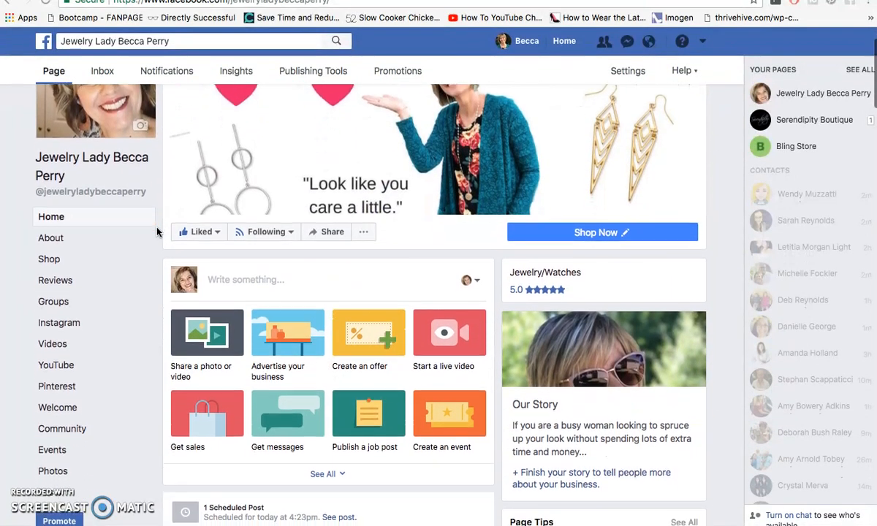
scroll(156, 232, down, 15)
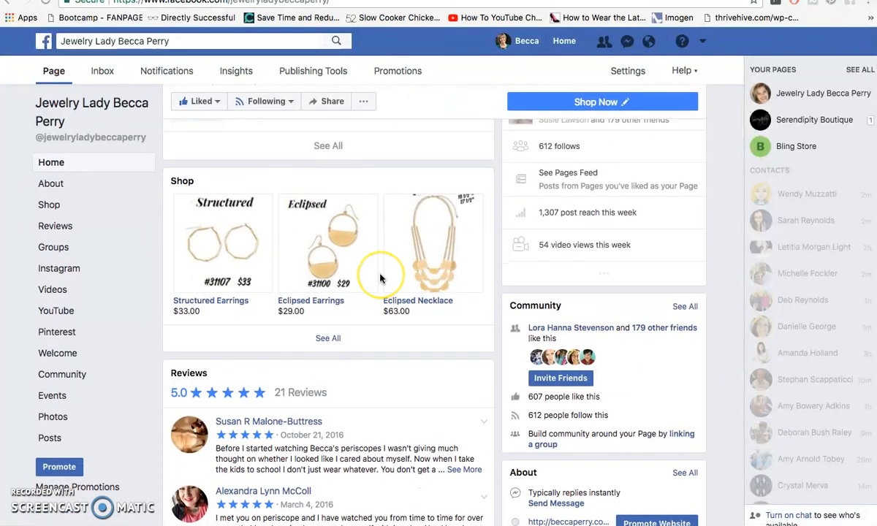
click(327, 338)
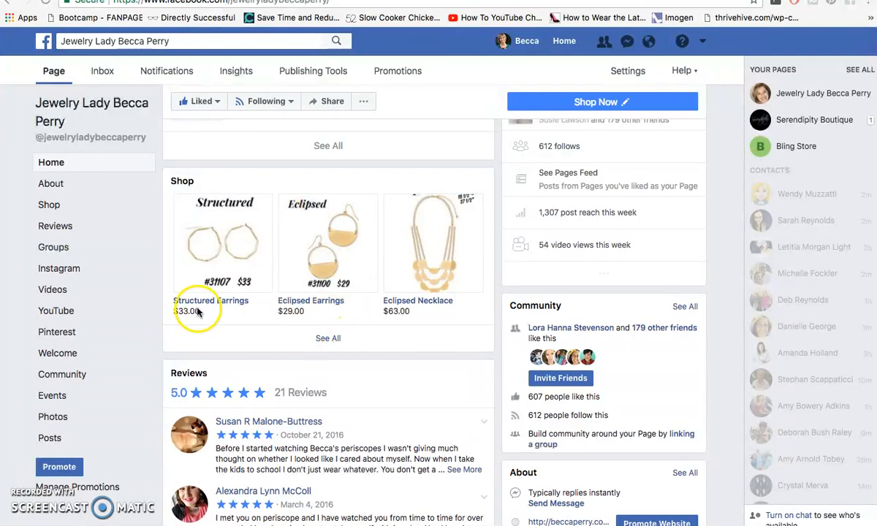
click(52, 208)
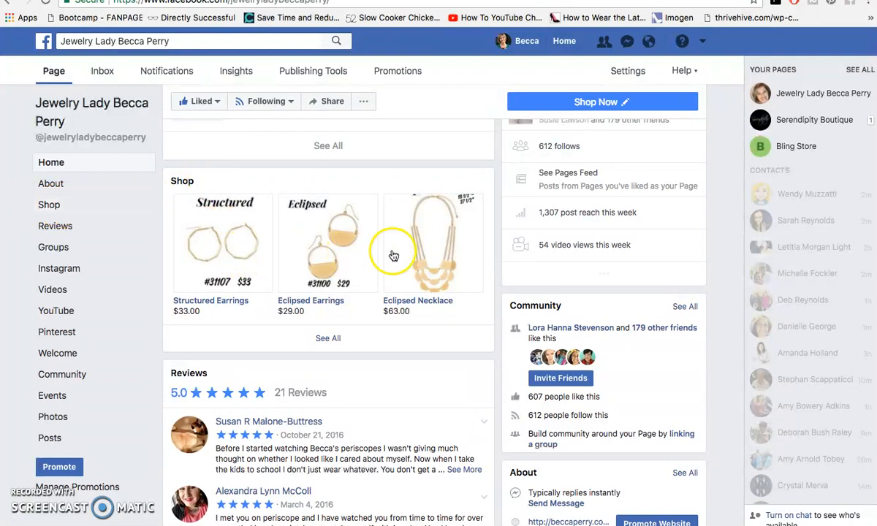
click(51, 204)
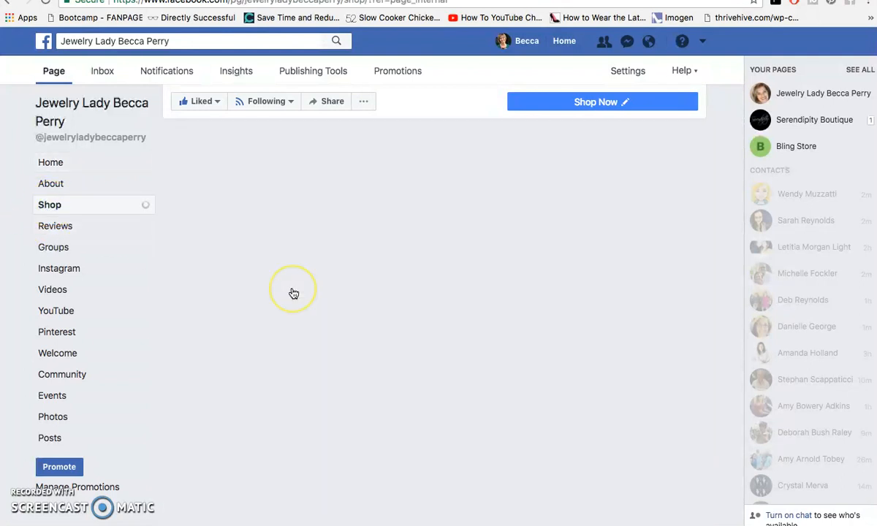
- Browse the shop's Best Sellers and All Products listings
scroll(293, 293, down, 3)
scroll(293, 293, down, 5)
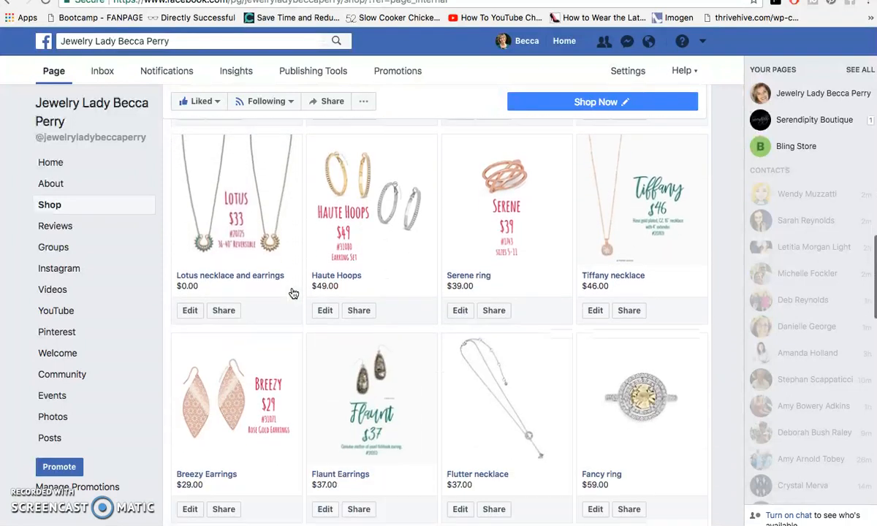
scroll(293, 293, up, 5)
click(310, 285)
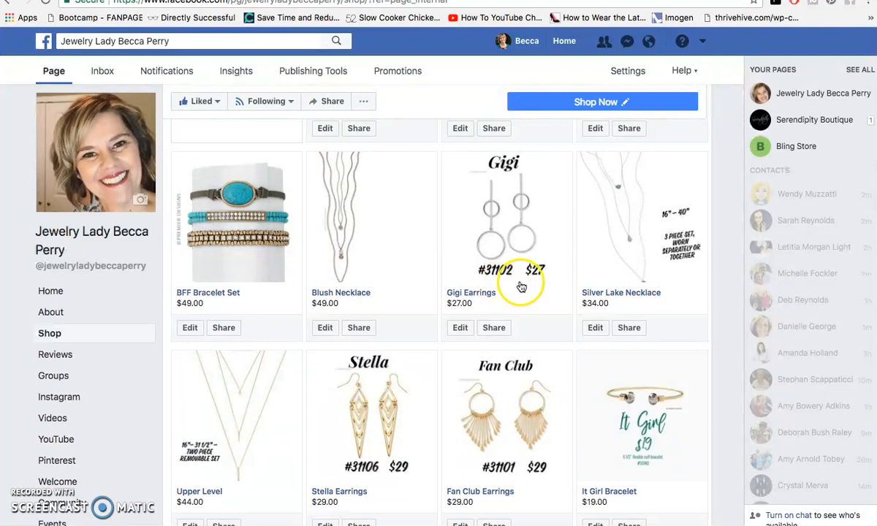
scroll(522, 287, up, 3)
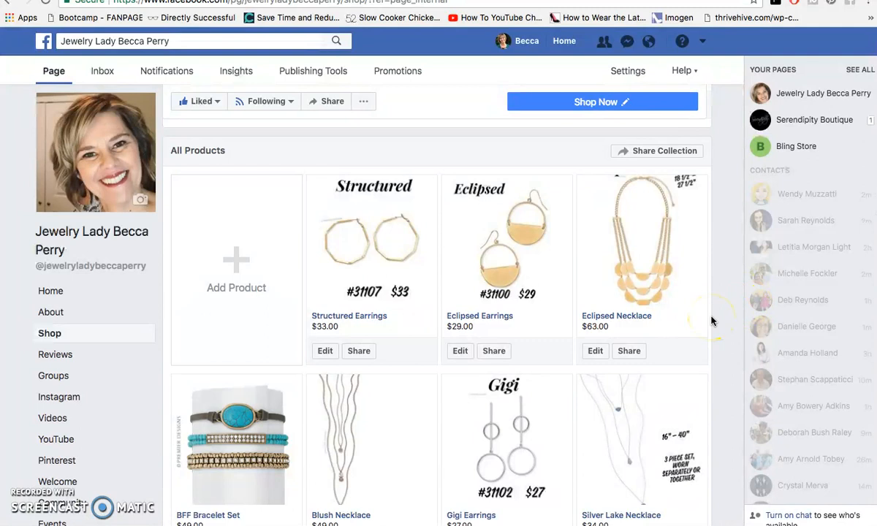
scroll(713, 320, down, 3)
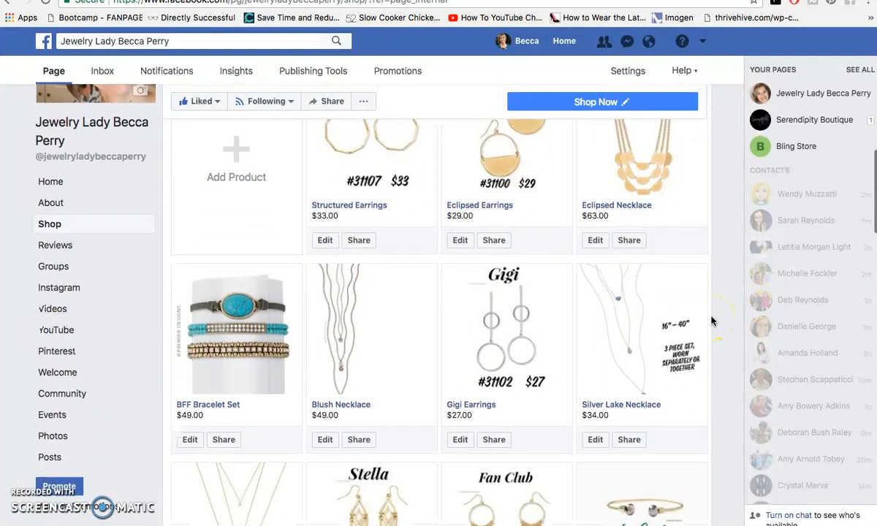
scroll(712, 320, up, 2)
scroll(713, 320, up, 5)
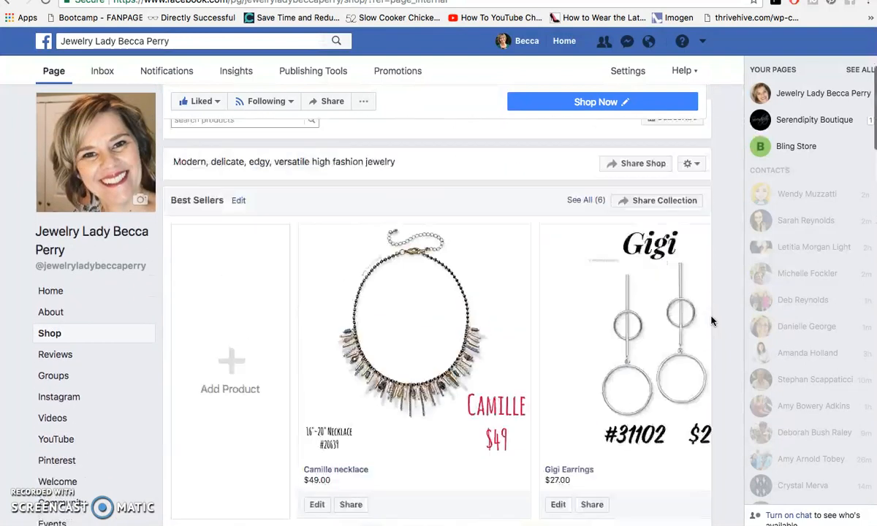
scroll(713, 320, down, 1)
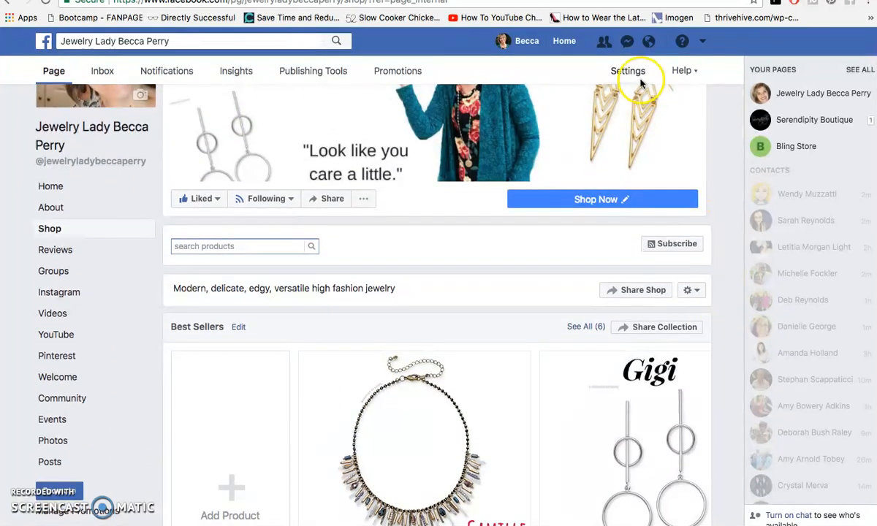
scroll(499, 330, down, 5)
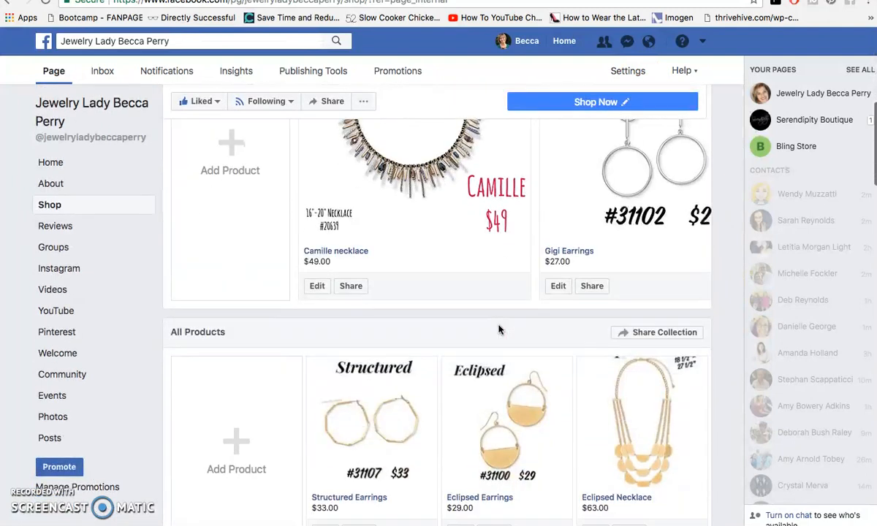
- Open the page settings' Edit Page section and review its template and tabs list
click(627, 71)
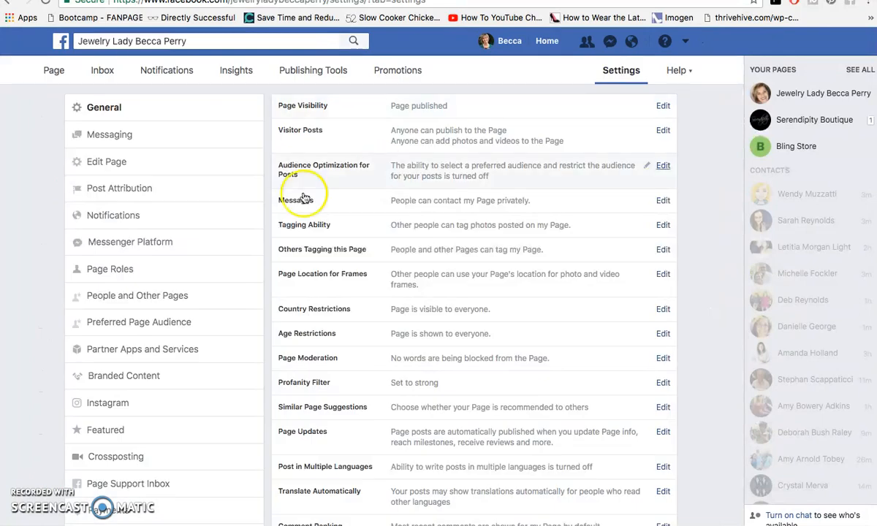
click(117, 169)
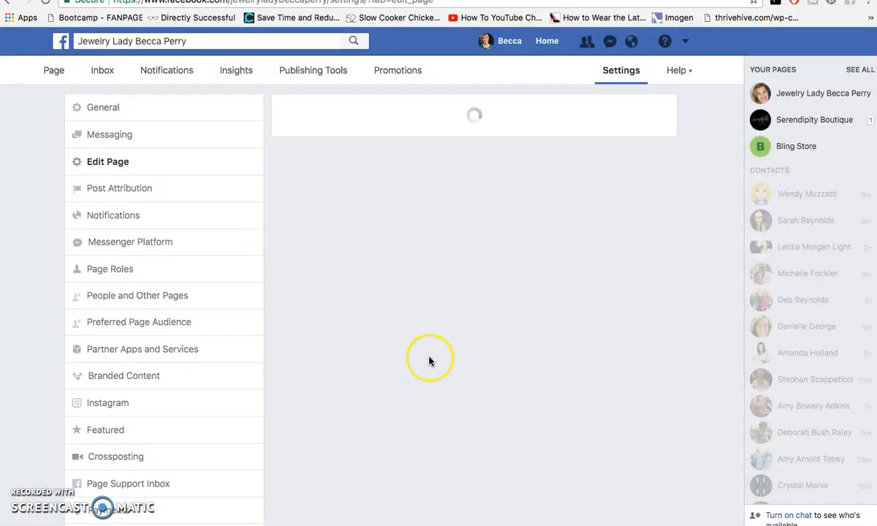
scroll(430, 361, down, 4)
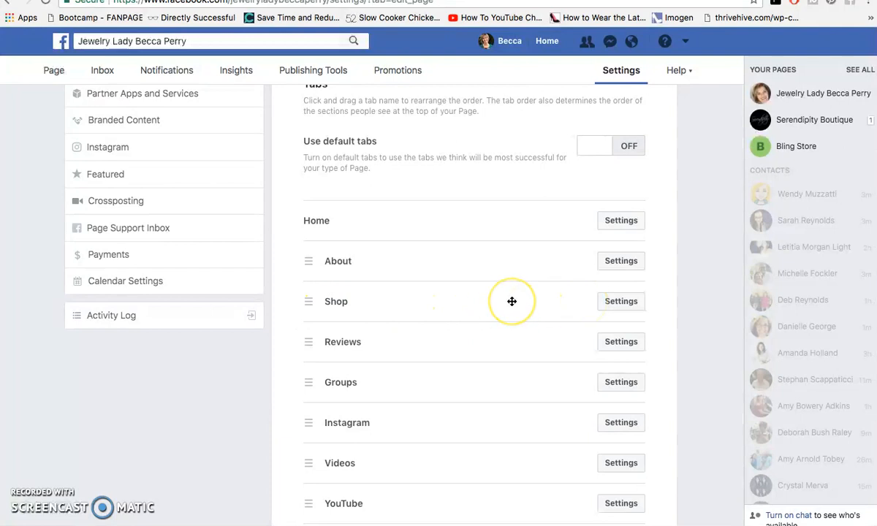
scroll(511, 301, up, 2)
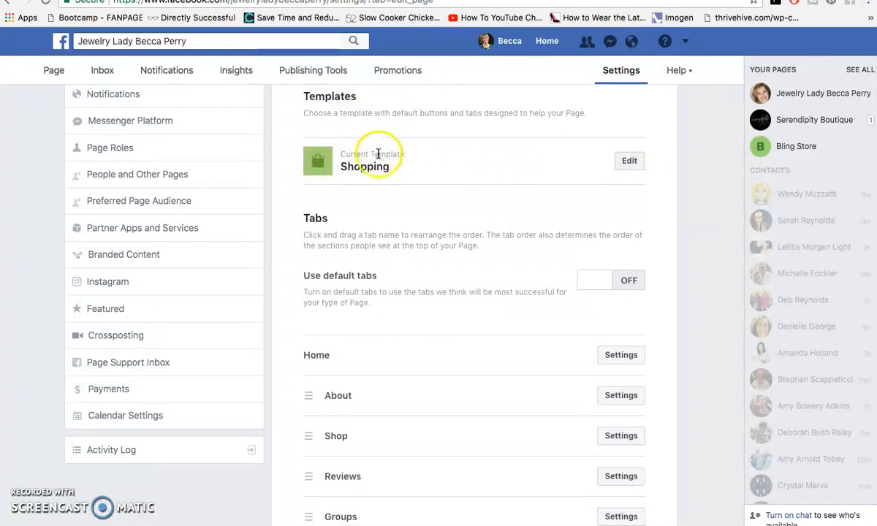
scroll(393, 301, down, 3)
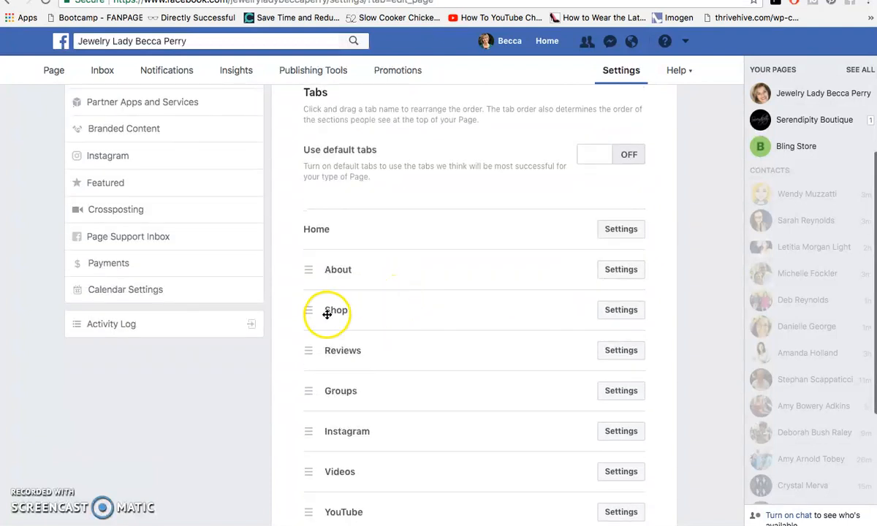
scroll(379, 304, down, 2)
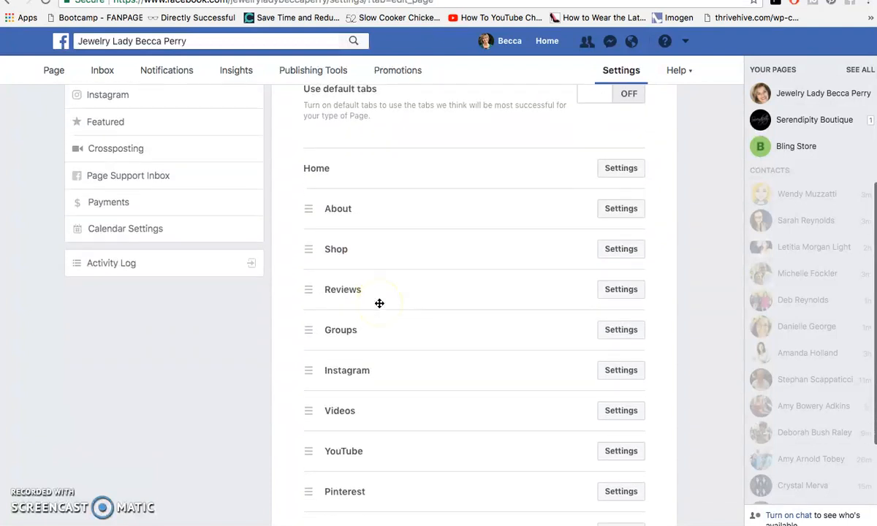
- Open the Shop tab's settings and save them with the Shop tab shown
click(606, 253)
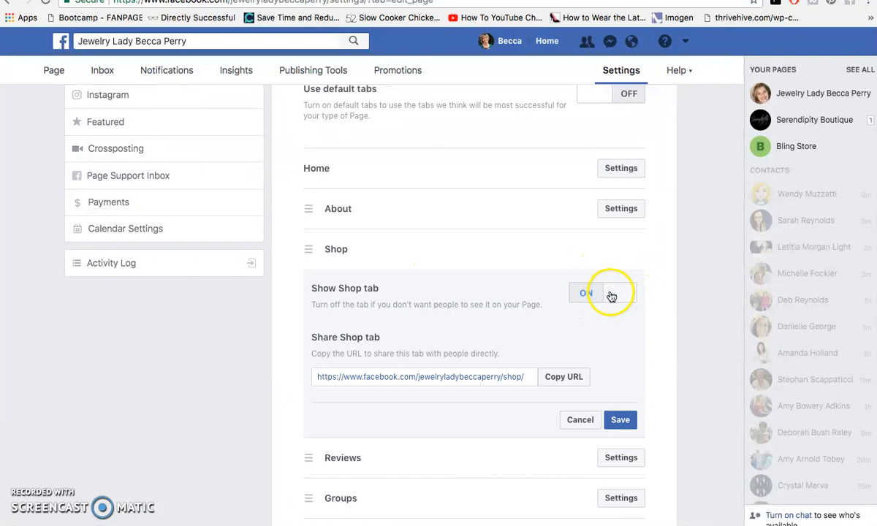
scroll(592, 321, down, 1)
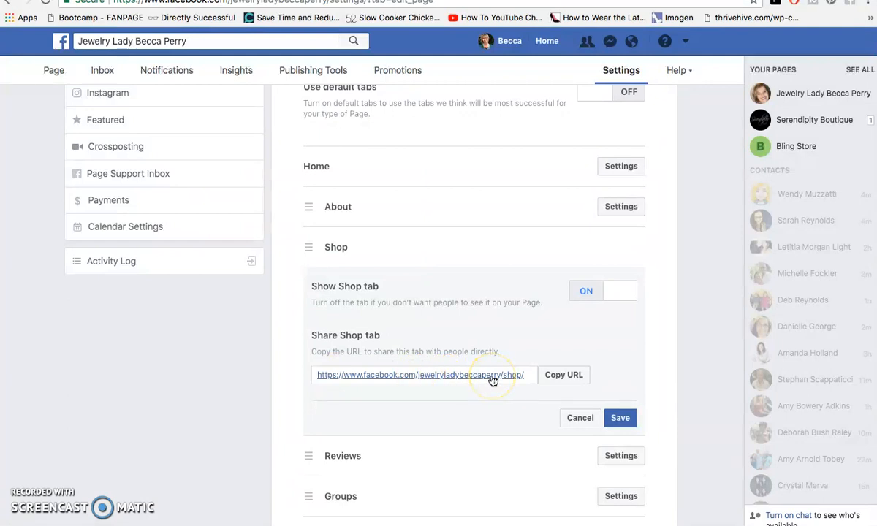
click(619, 417)
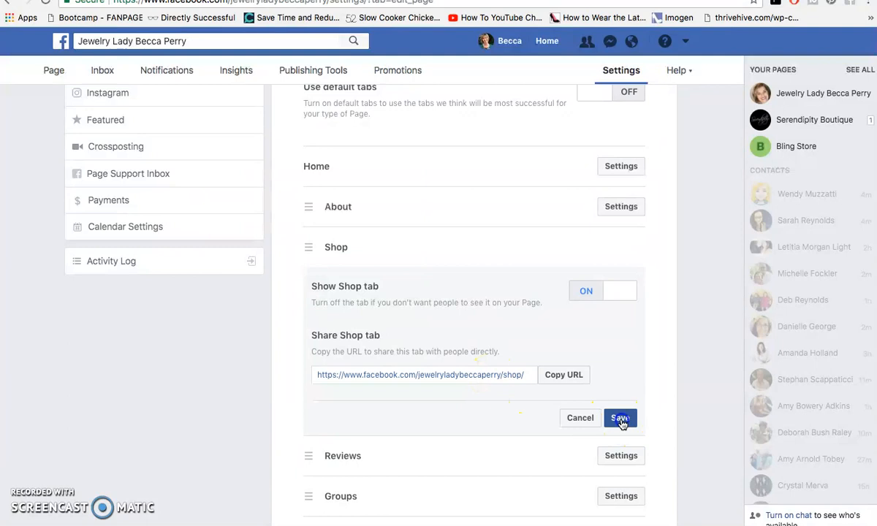
- Return to the page's Shop and open the Add Product dialog under All Products
scroll(539, 316, up, 5)
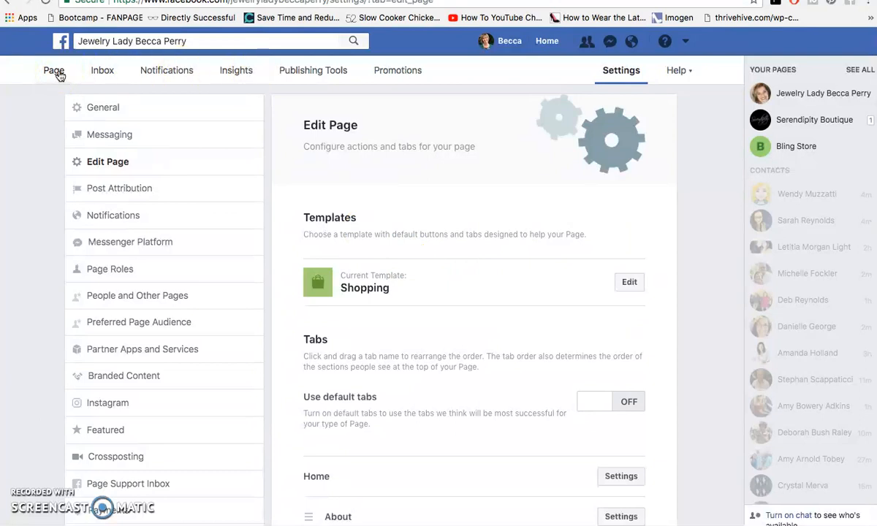
click(57, 73)
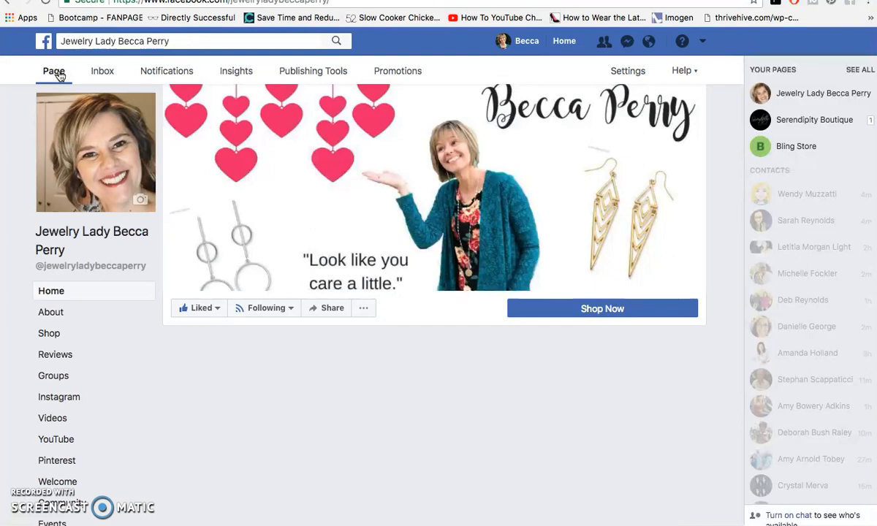
click(49, 334)
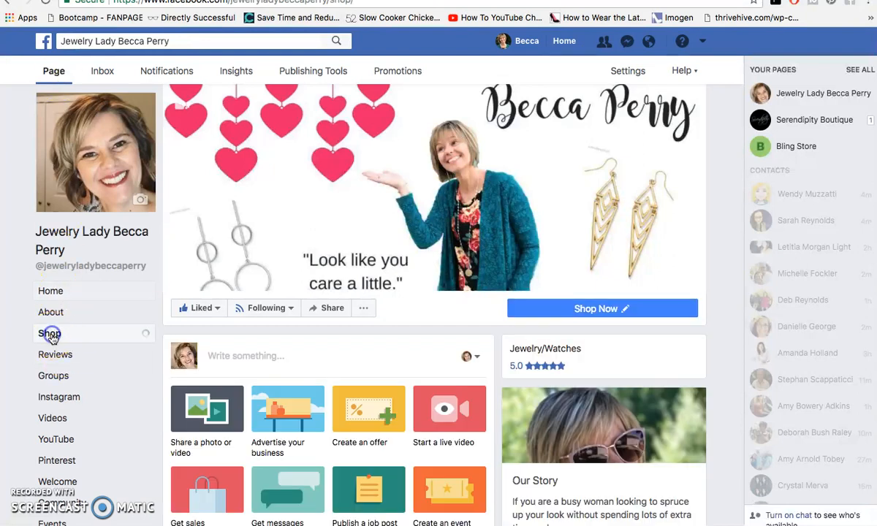
scroll(376, 340, down, 7)
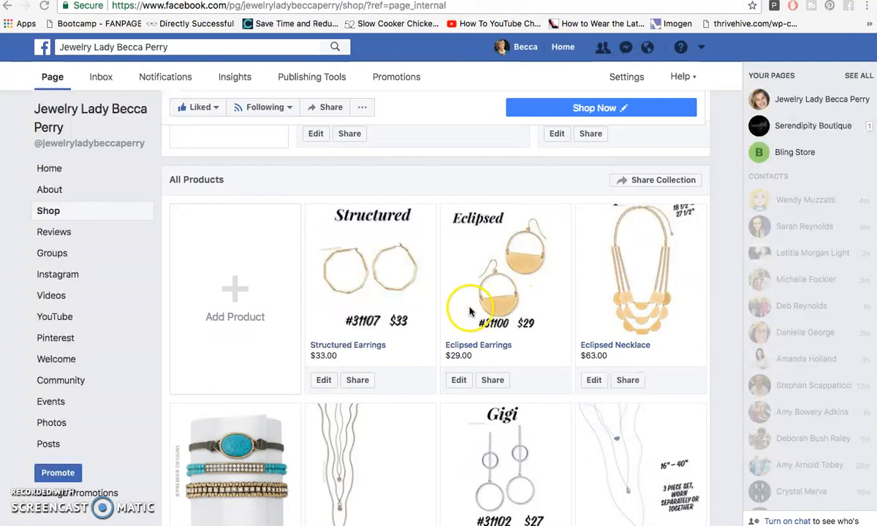
click(233, 295)
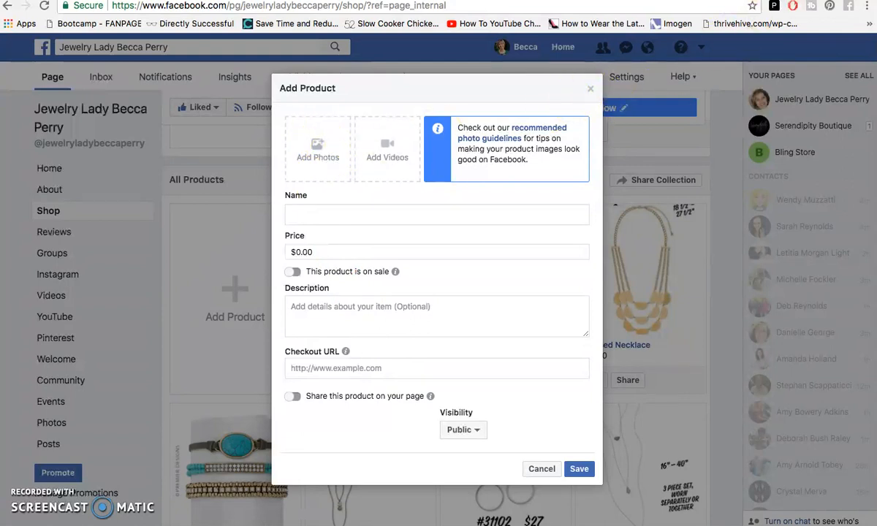
- Switch to the Premier Designs More Grace bracelet page and review its product details
click(724, 1)
scroll(420, 88, up, 4)
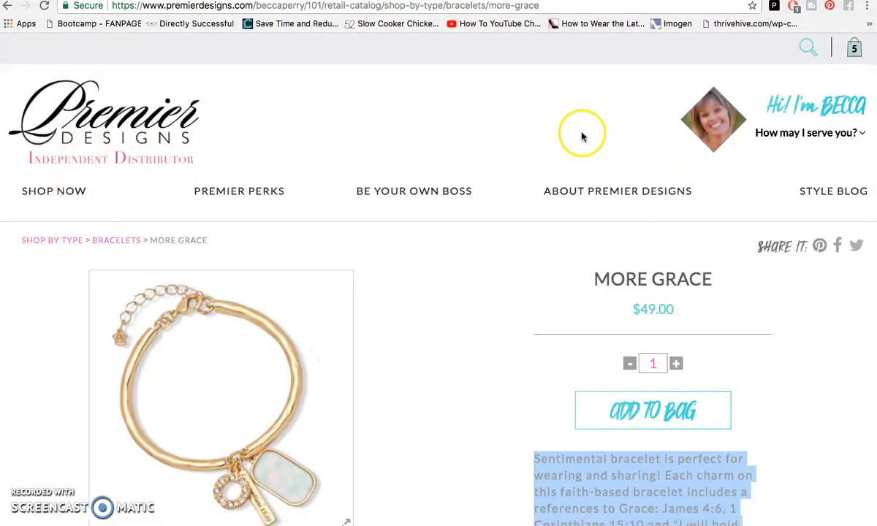
click(805, 47)
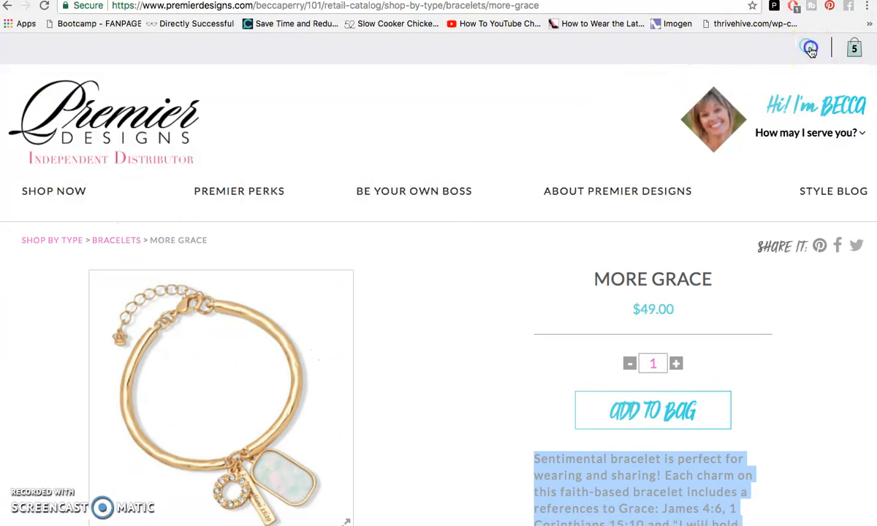
click(754, 49)
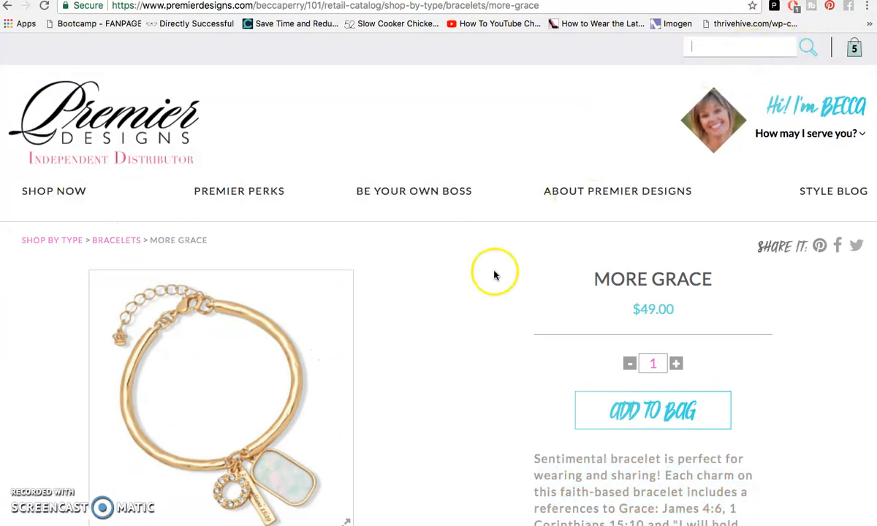
click(421, 274)
scroll(421, 273, down, 2)
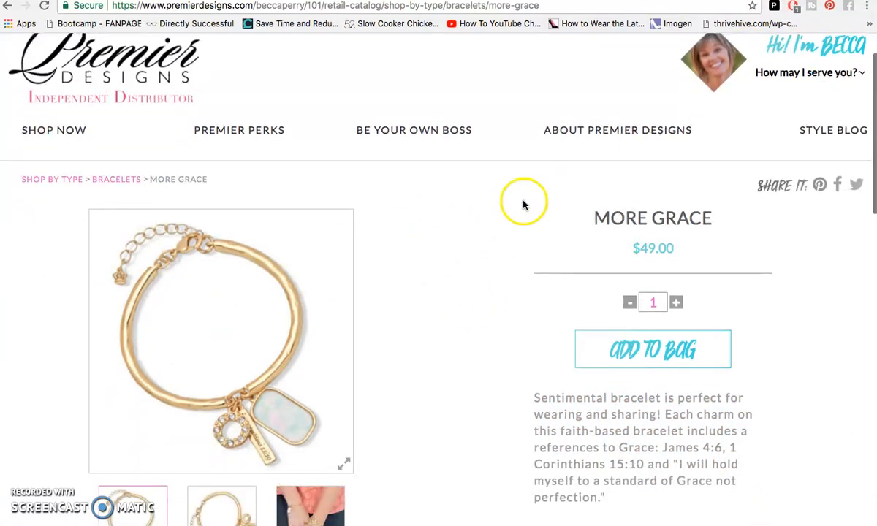
scroll(367, 252, down, 2)
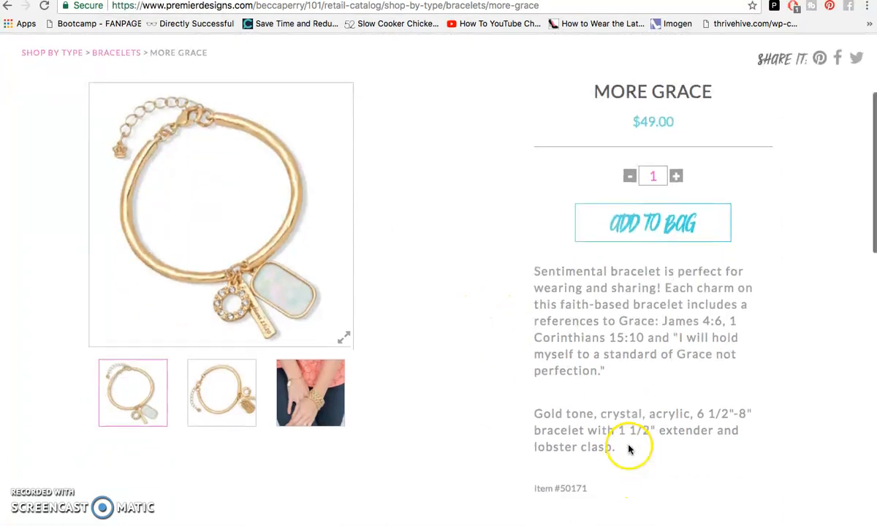
scroll(608, 441, down, 2)
- Select the More Grace description and item text for copying, then return to the Add Product dialog
triple_click(577, 471)
drag(553, 377, 521, 257)
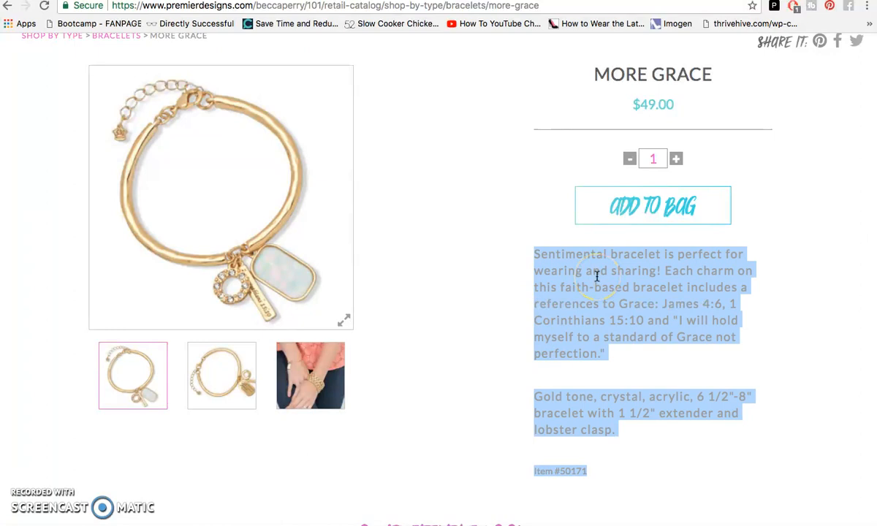
right_click(547, 278)
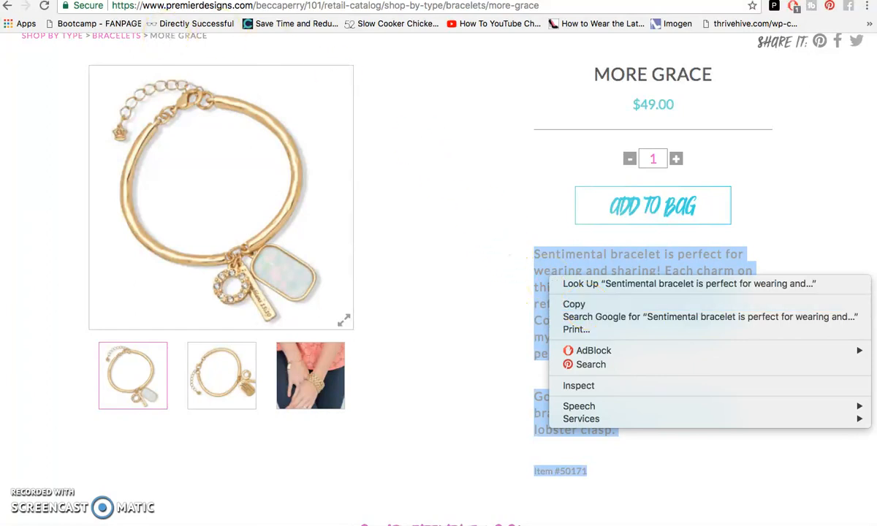
click(170, 2)
click(171, 1)
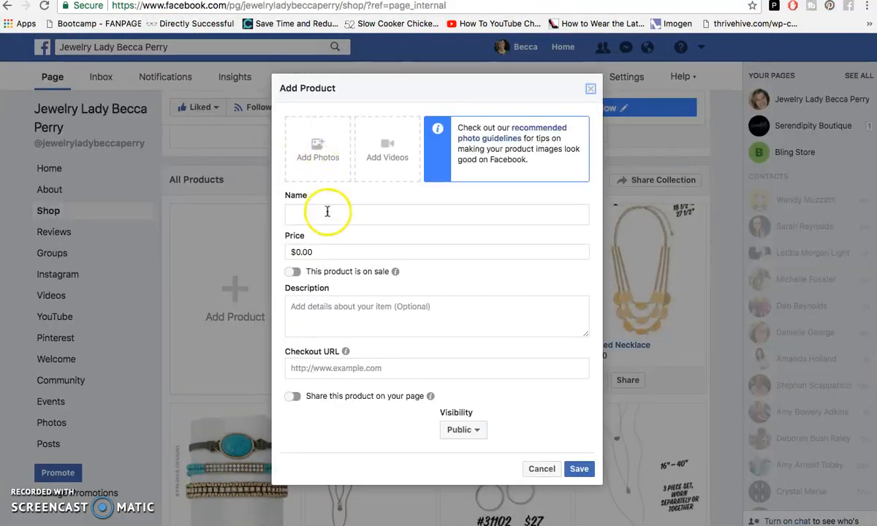
- Set the product price to $49 and enter More Grace Bracelet as the product name
click(323, 253)
key(BackSpace)
key(BackSpace)
key(BackSpace)
key(BackSpace)
text(49)
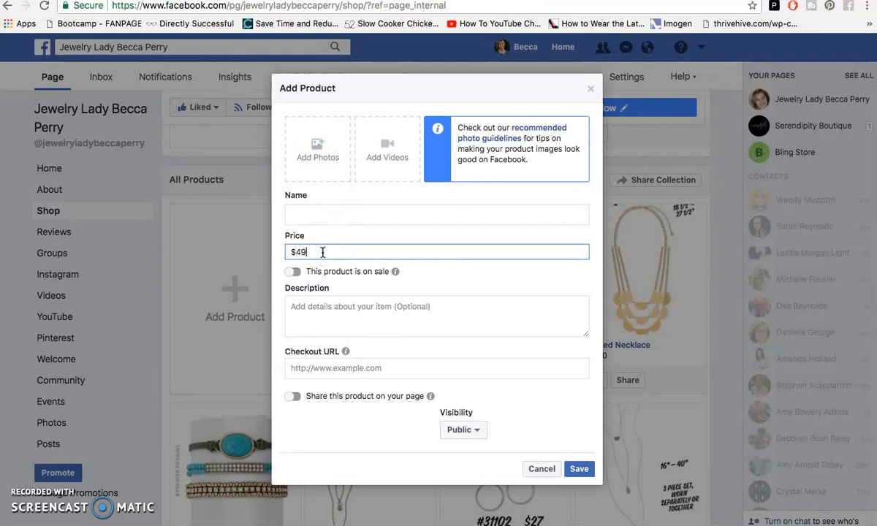
click(307, 213)
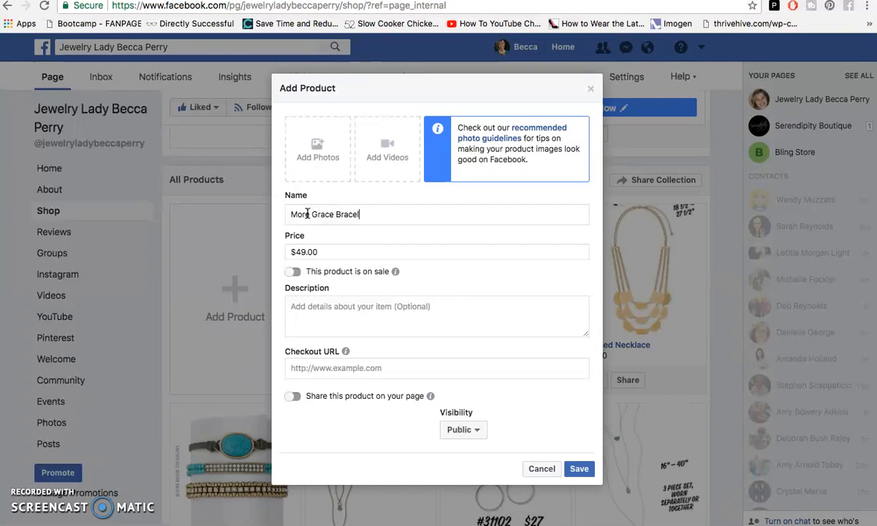
- Add the More Grace bracelet photo from the computer to the product
click(330, 142)
click(494, 325)
click(213, 107)
click(869, 520)
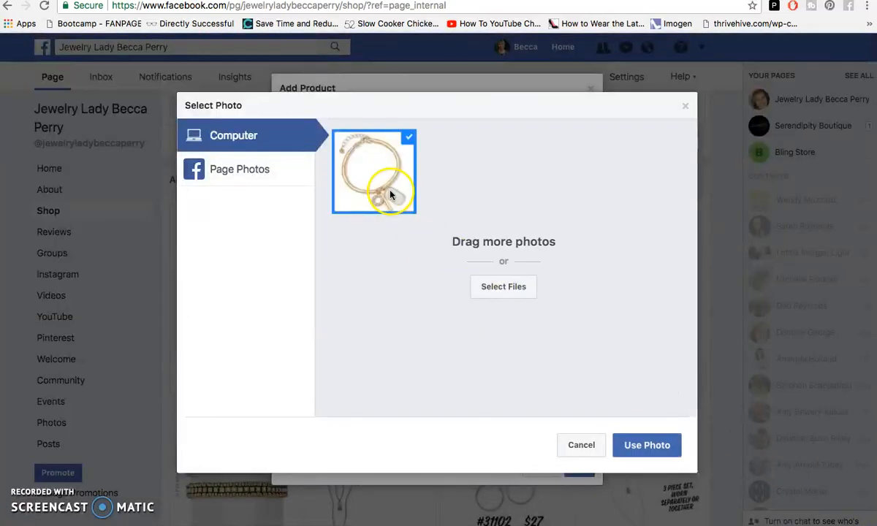
click(647, 447)
- Paste the copied bracelet text into the product description
click(308, 312)
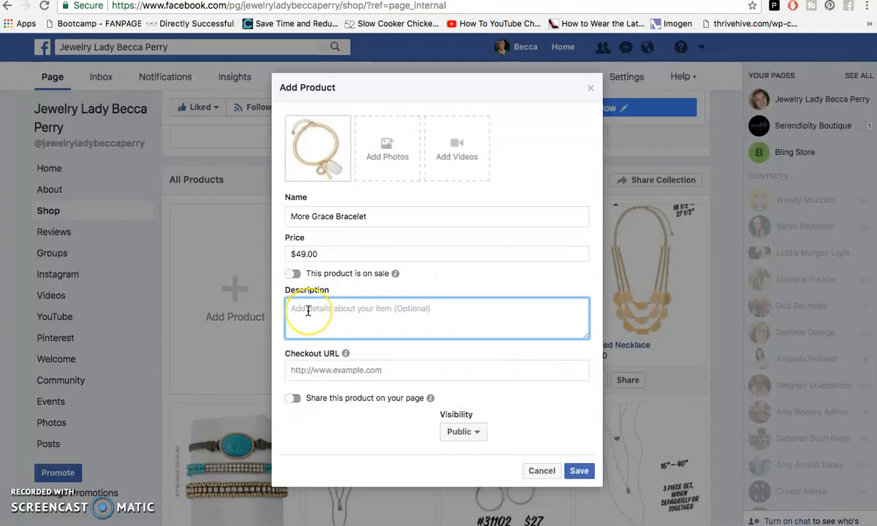
key(super+v)
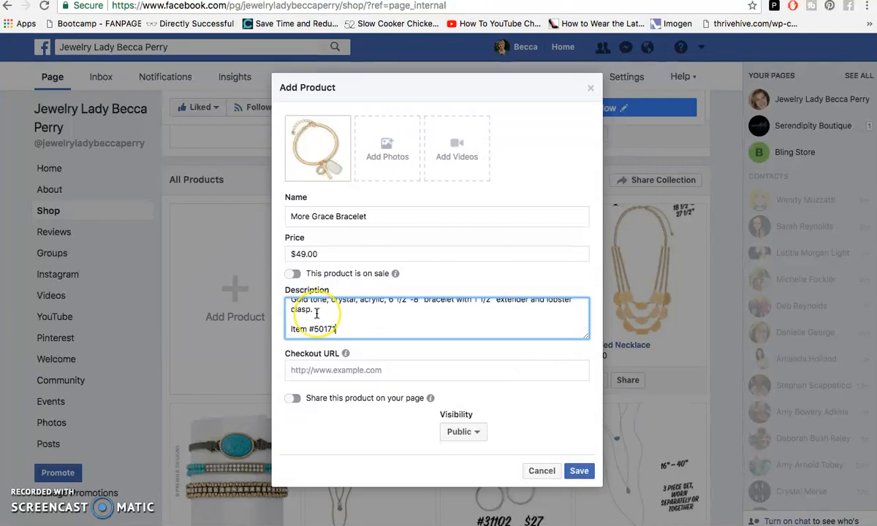
scroll(311, 313, up, 5)
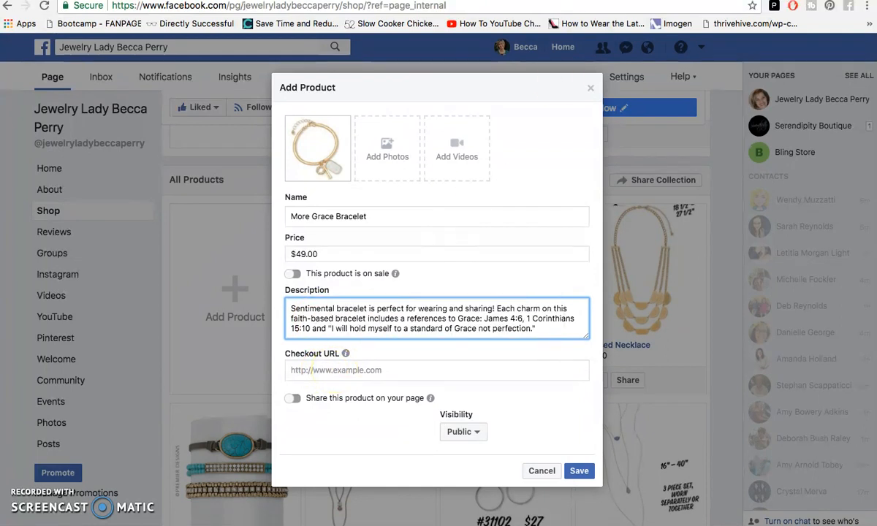
- Copy the More Grace product page's web address and paste it as the product's Checkout URL
key(ctrl+Tab)
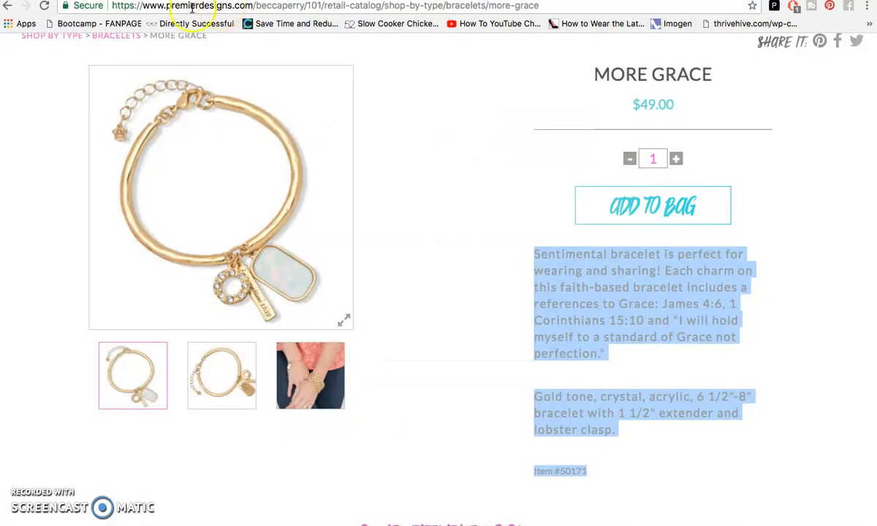
scroll(417, 88, up, 3)
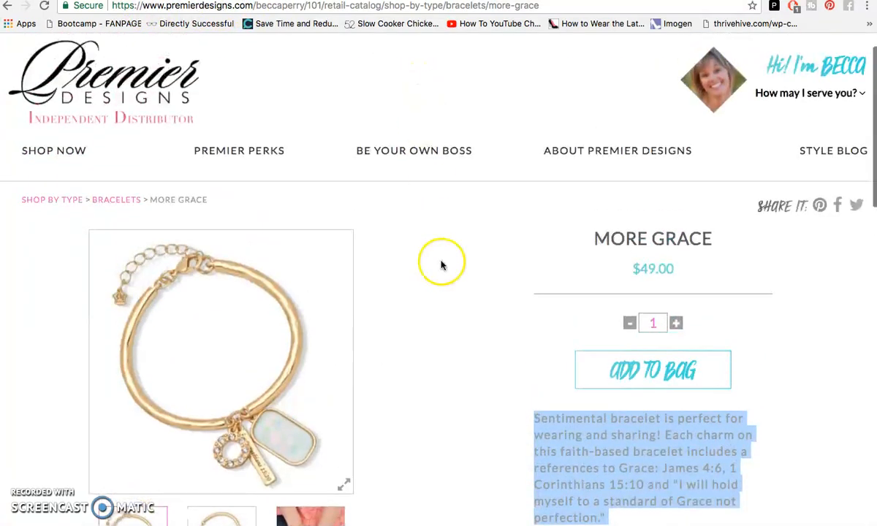
click(441, 265)
scroll(440, 265, down, 3)
scroll(441, 266, up, 1)
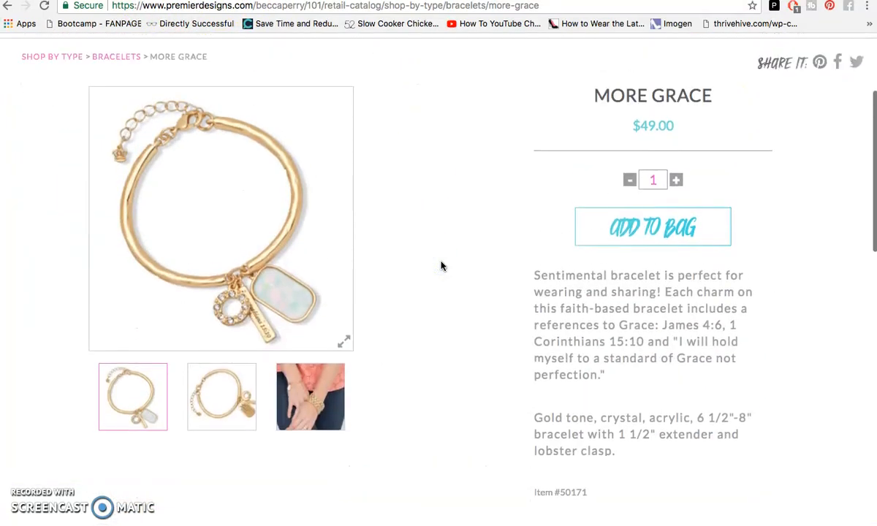
scroll(413, 229, up, 1)
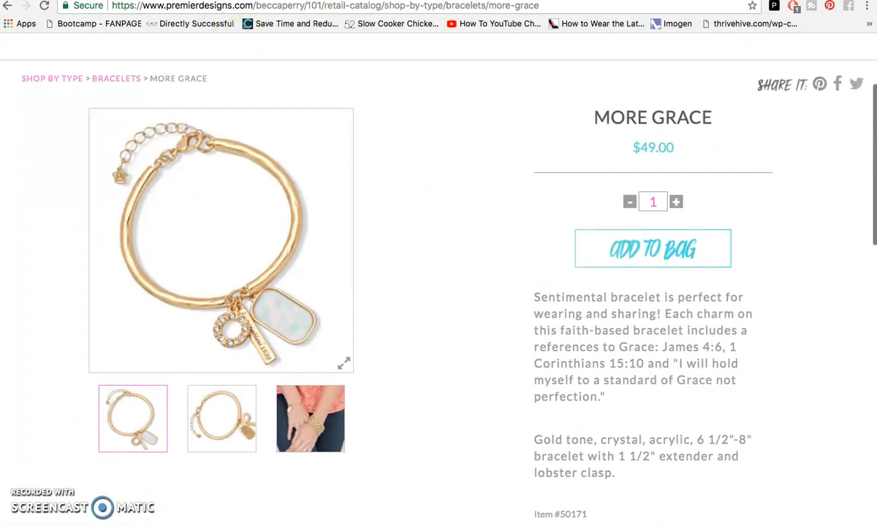
click(196, 7)
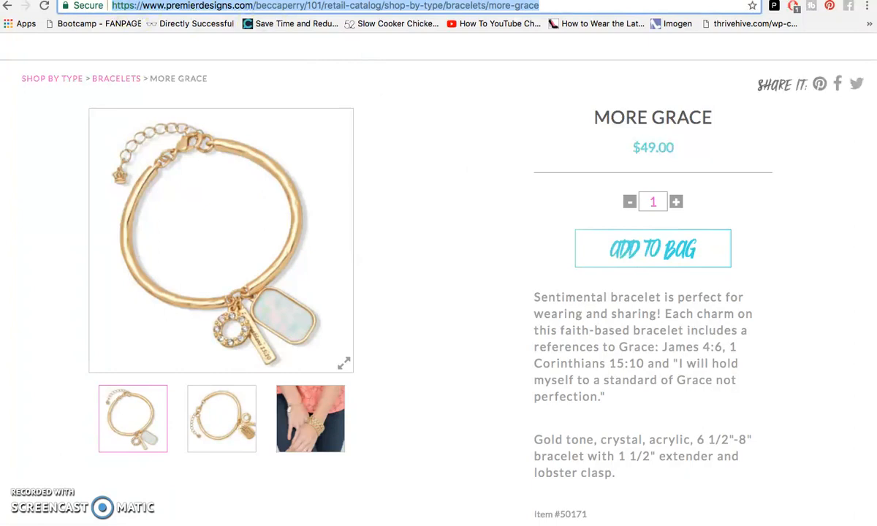
click(92, 1)
click(358, 372)
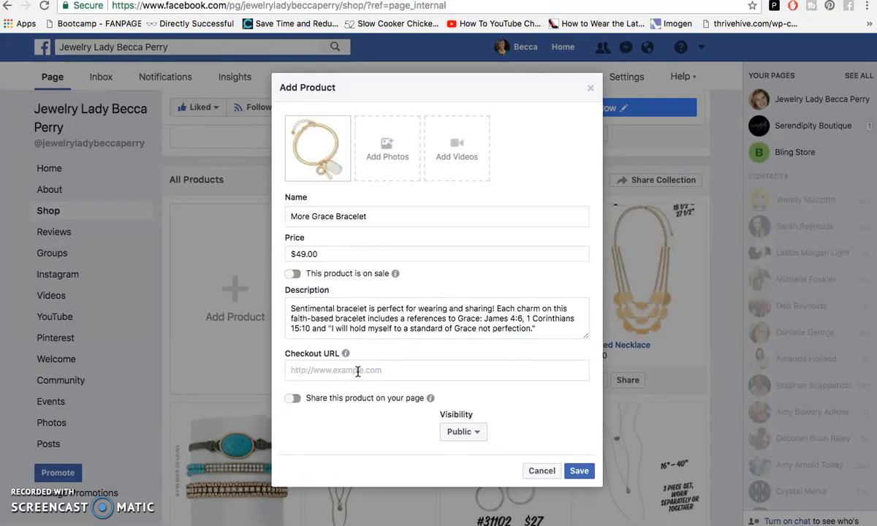
text(designs.com/beccaperry/101/retail-catalog/shop-by-type/bracelets/more-grace)
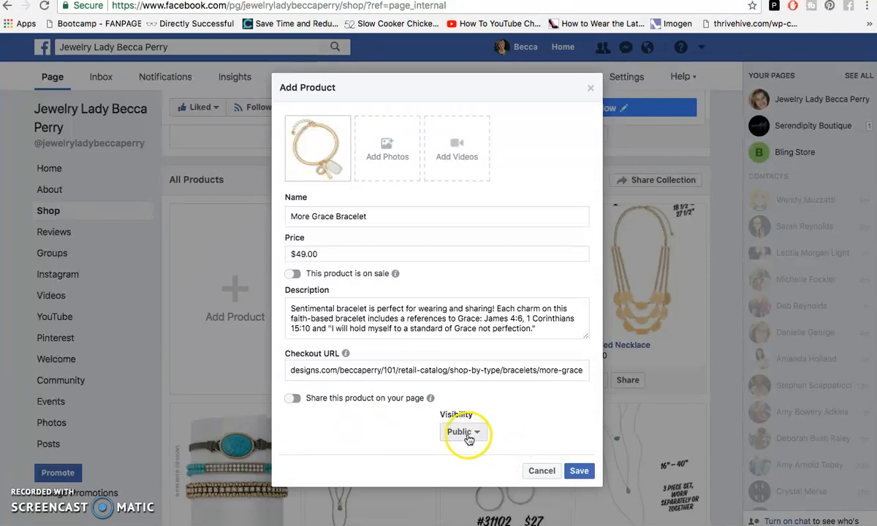
- Save the new product and scroll through the Shop's product listings
click(579, 472)
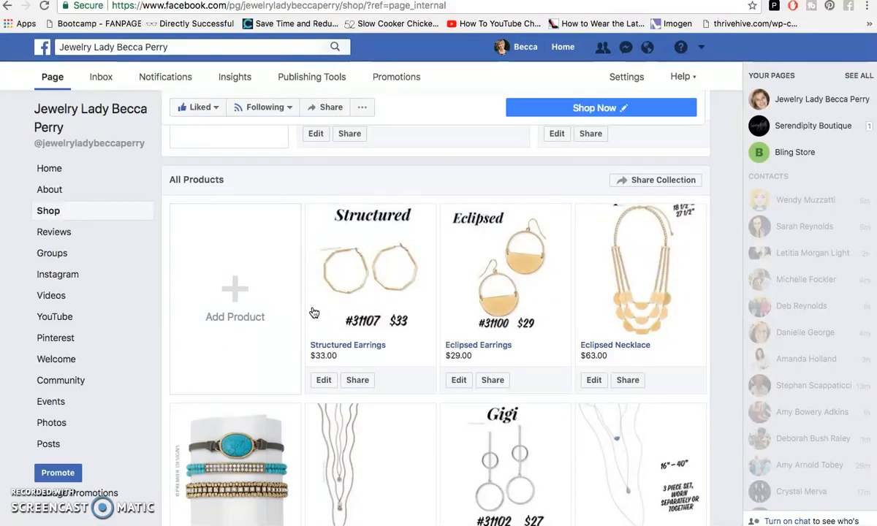
click(302, 199)
scroll(315, 84, up, 5)
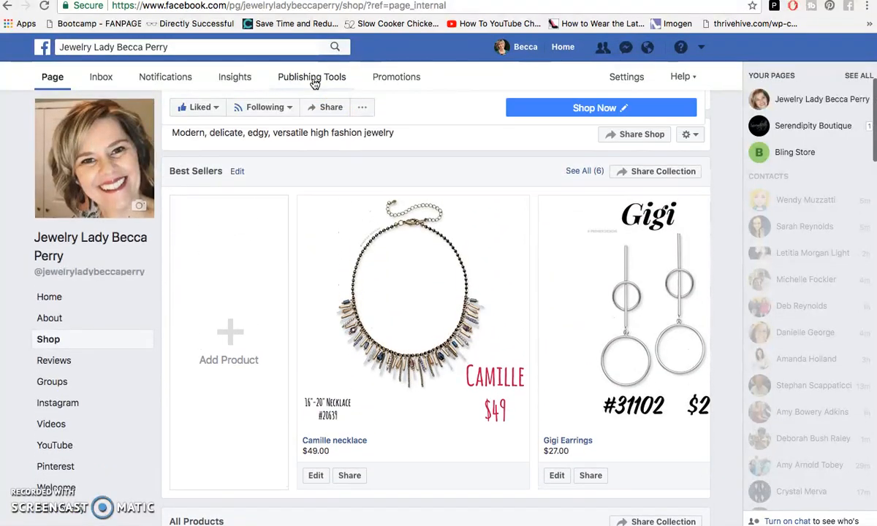
scroll(314, 84, down, 5)
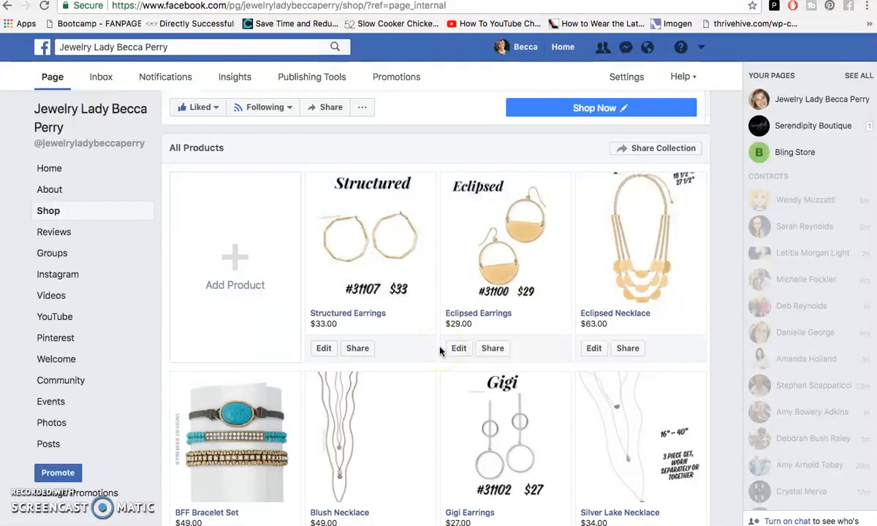
scroll(440, 349, up, 1)
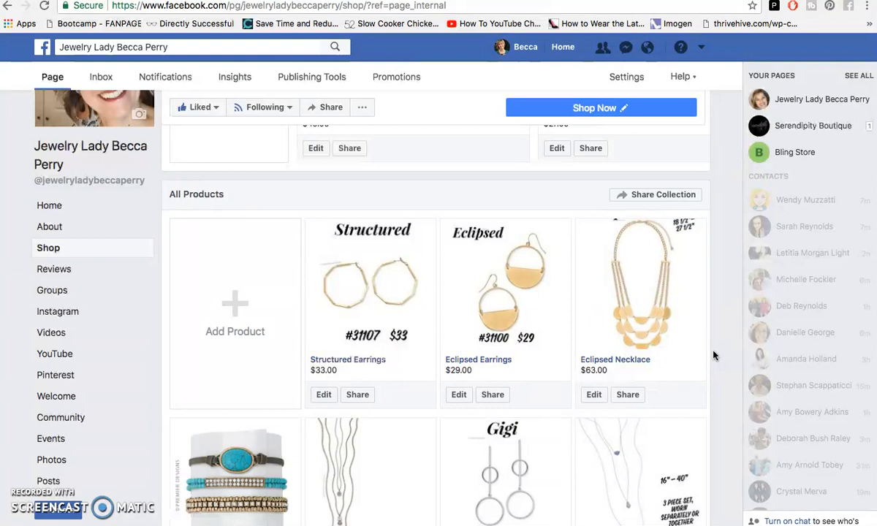
scroll(714, 356, up, 2)
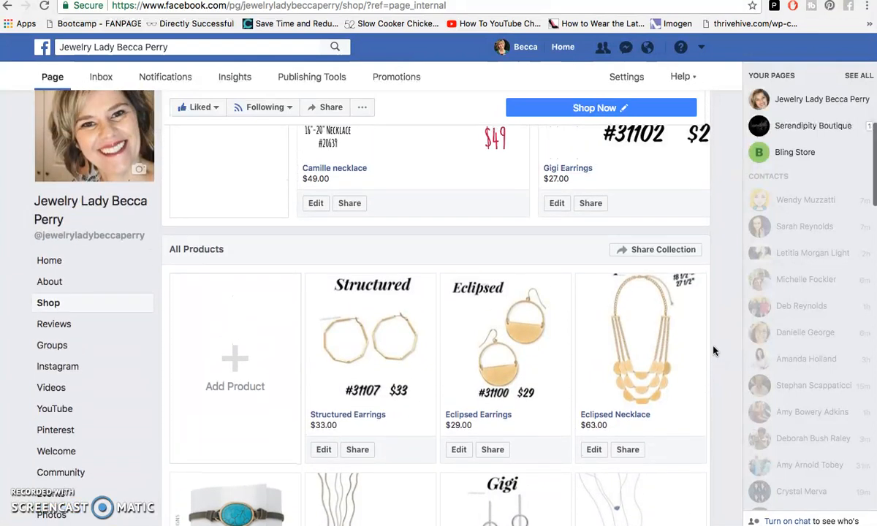
scroll(714, 351, down, 1)
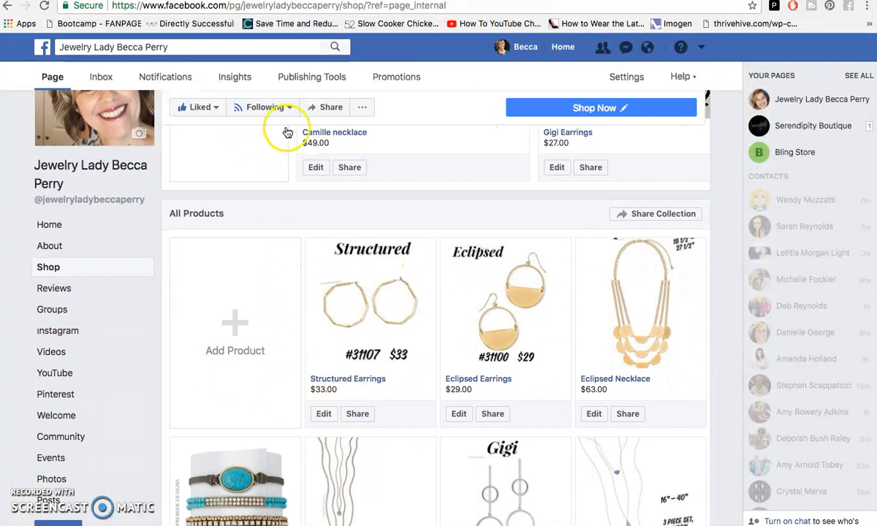
scroll(423, 139, up, 5)
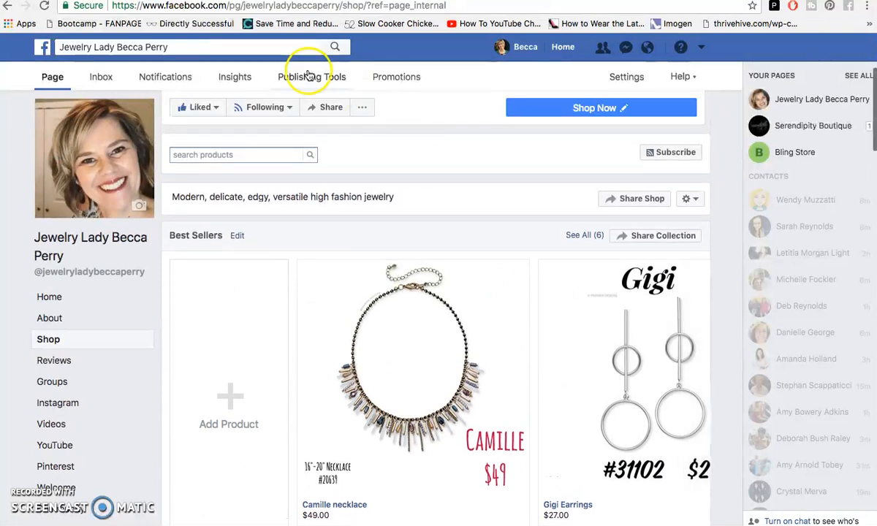
- Open Publishing Tools and view the Shop's Products list
click(310, 77)
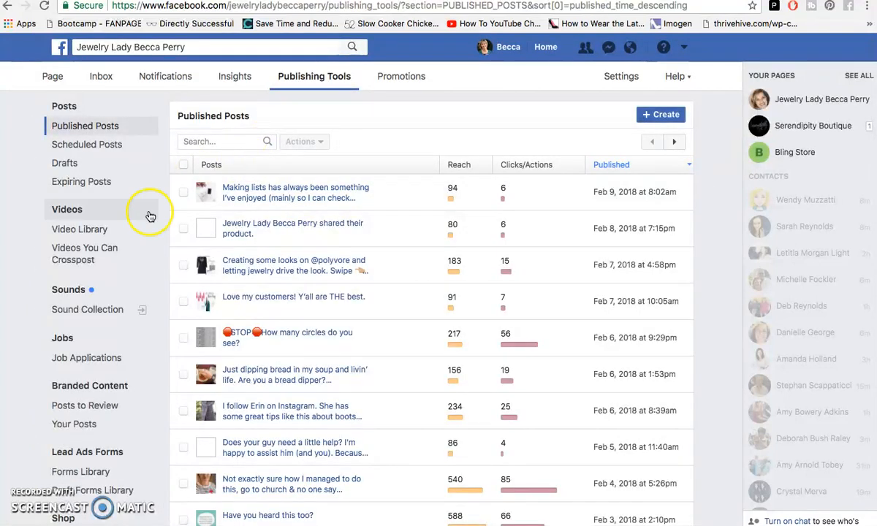
scroll(150, 217, down, 3)
scroll(150, 217, down, 2)
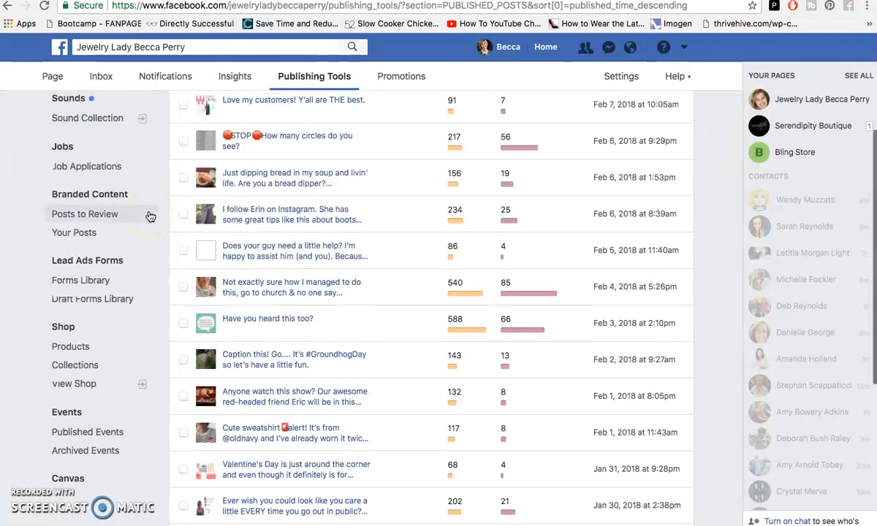
click(73, 347)
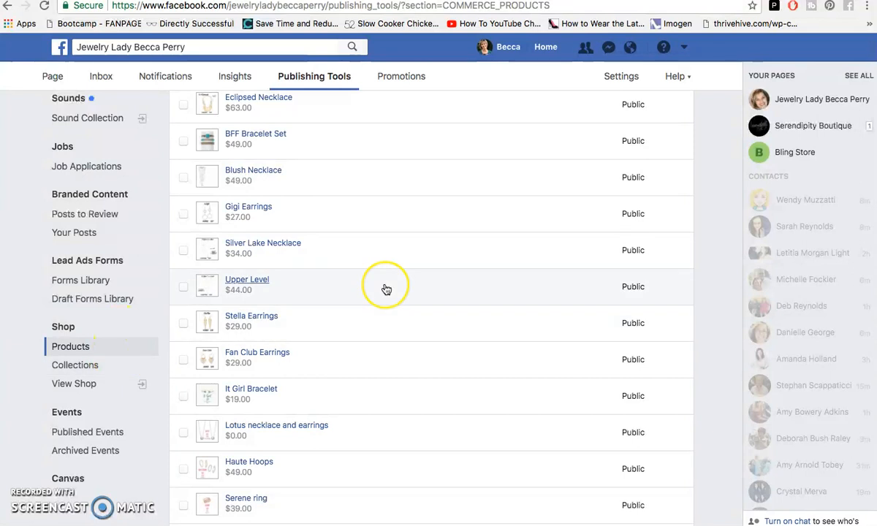
scroll(384, 289, up, 5)
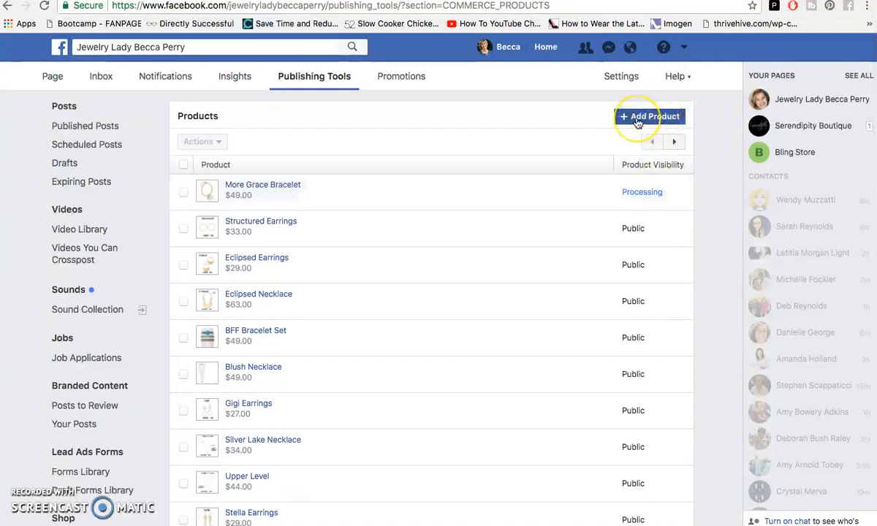
- Open the Shop's Collections list in Publishing Tools
click(639, 121)
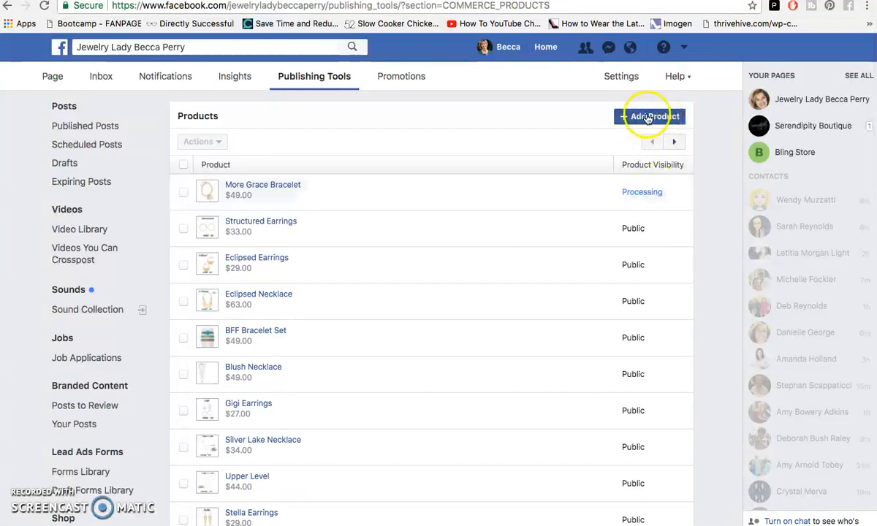
scroll(111, 307, down, 3)
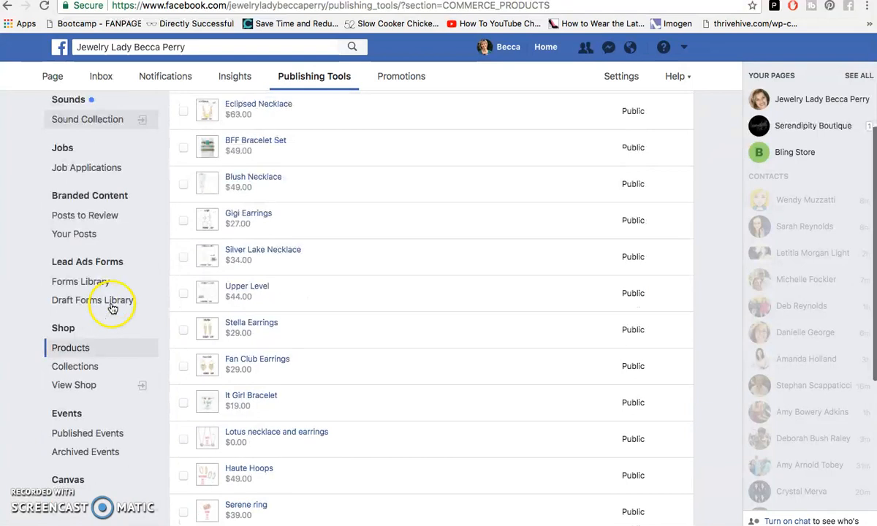
click(74, 365)
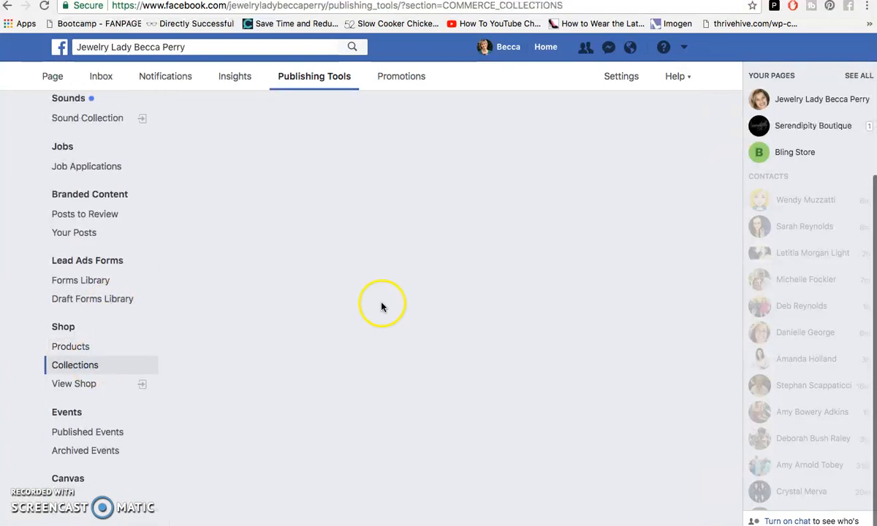
click(89, 367)
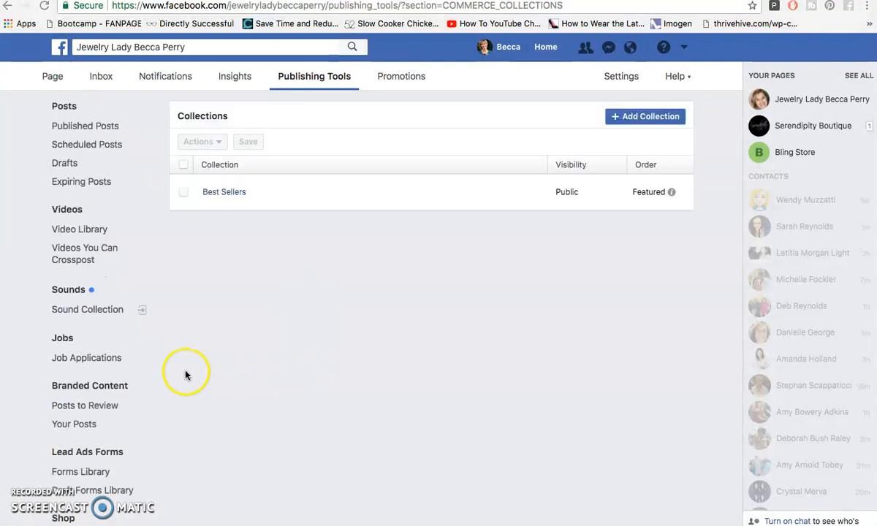
scroll(173, 372, down, 3)
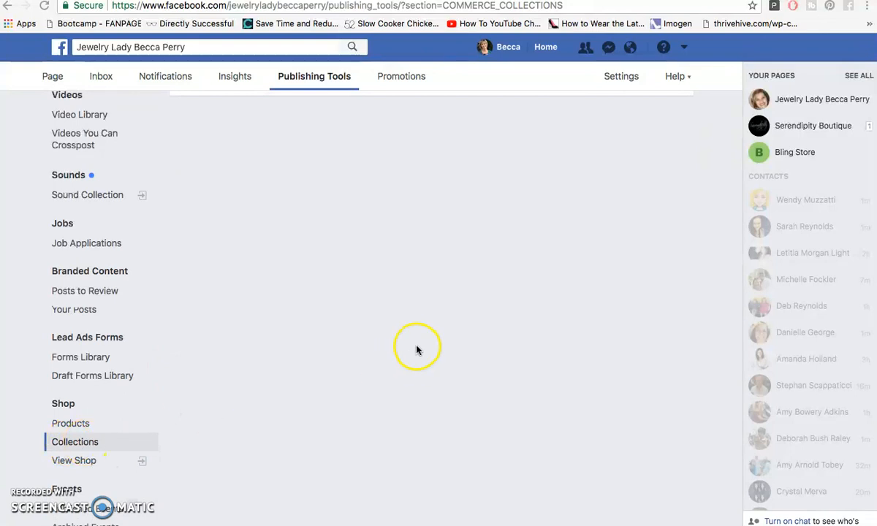
scroll(417, 348, up, 3)
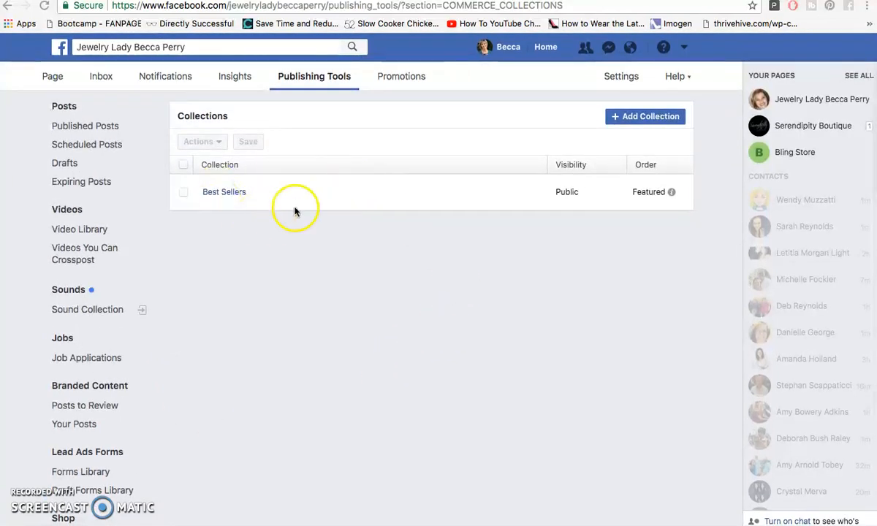
- Start a new collection and browse the products available to add to it
click(645, 119)
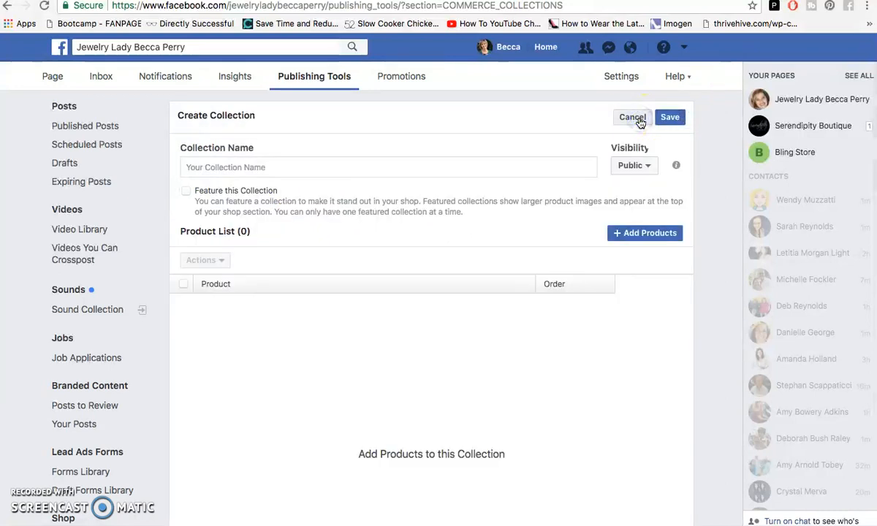
click(276, 168)
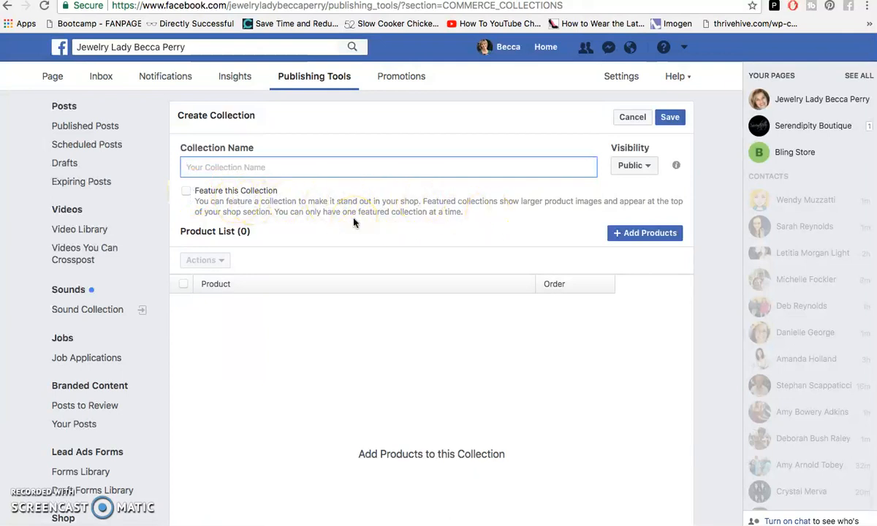
click(653, 235)
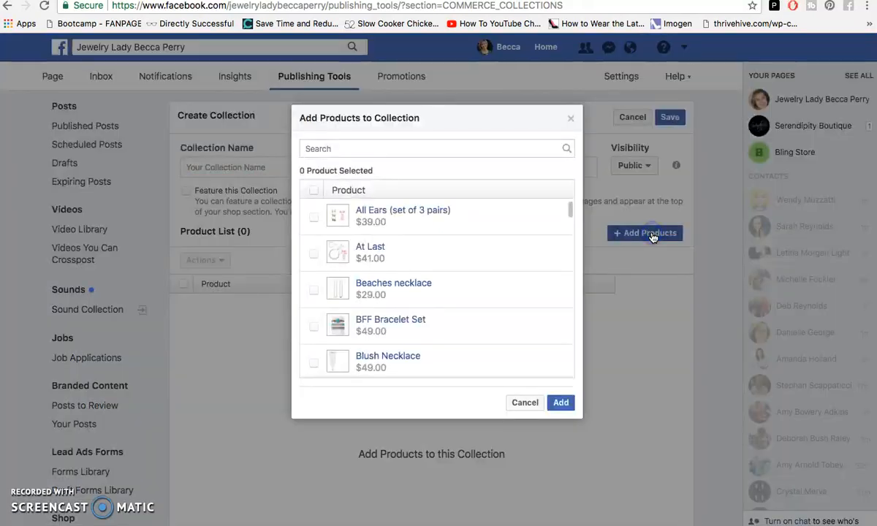
scroll(477, 250, down, 2)
scroll(476, 250, down, 4)
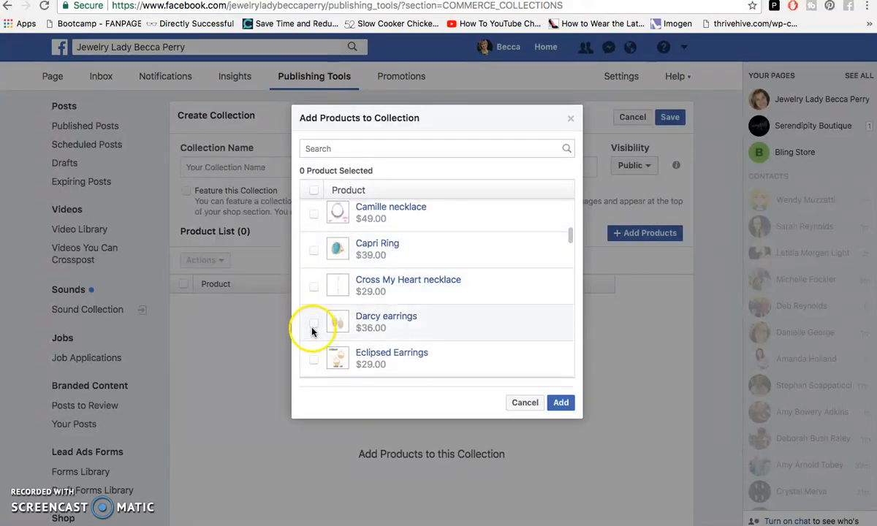
click(560, 404)
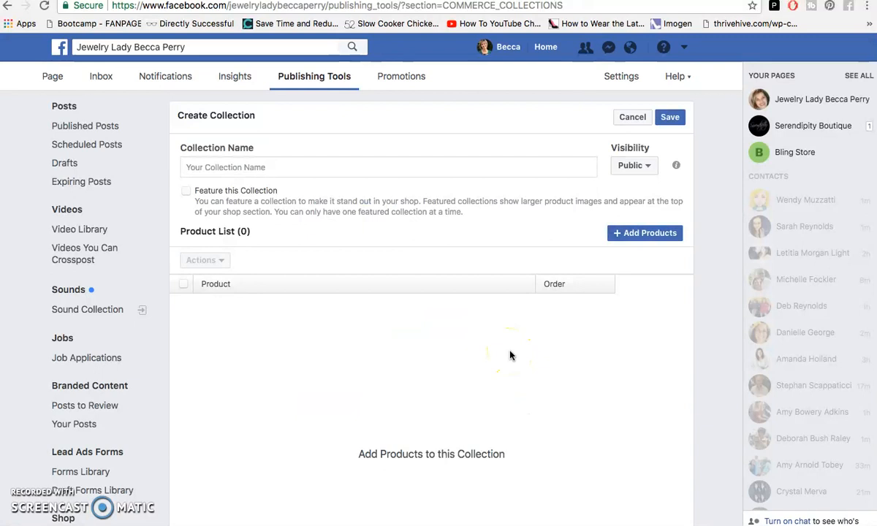
- Return to the Page and open the Structured Earnings product from the page's Shop section
click(50, 77)
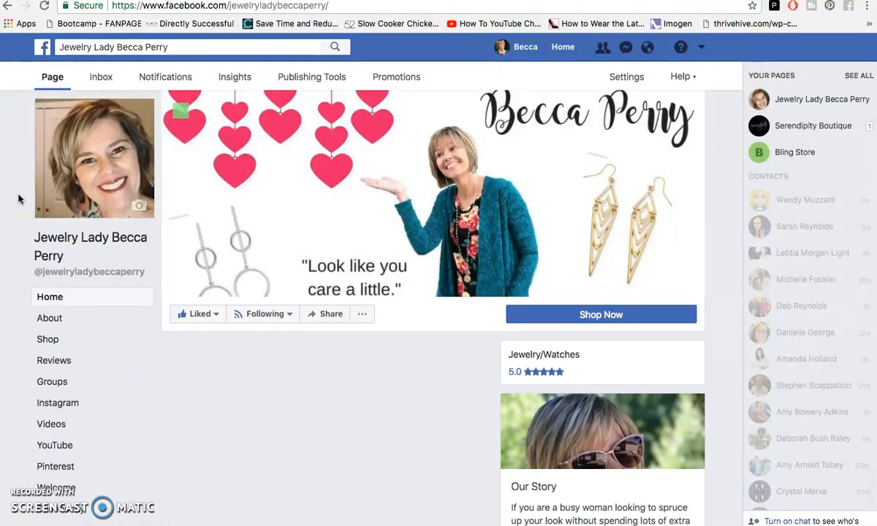
scroll(19, 197, down, 5)
scroll(19, 199, down, 8)
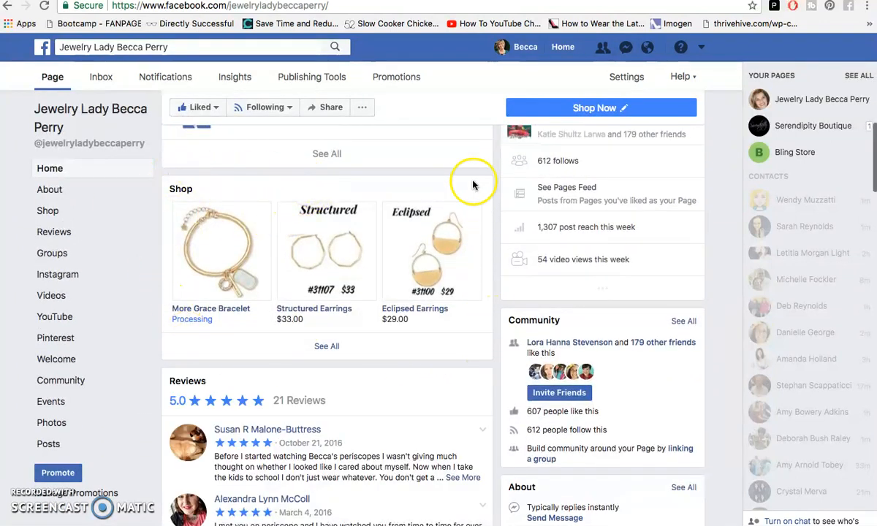
click(332, 346)
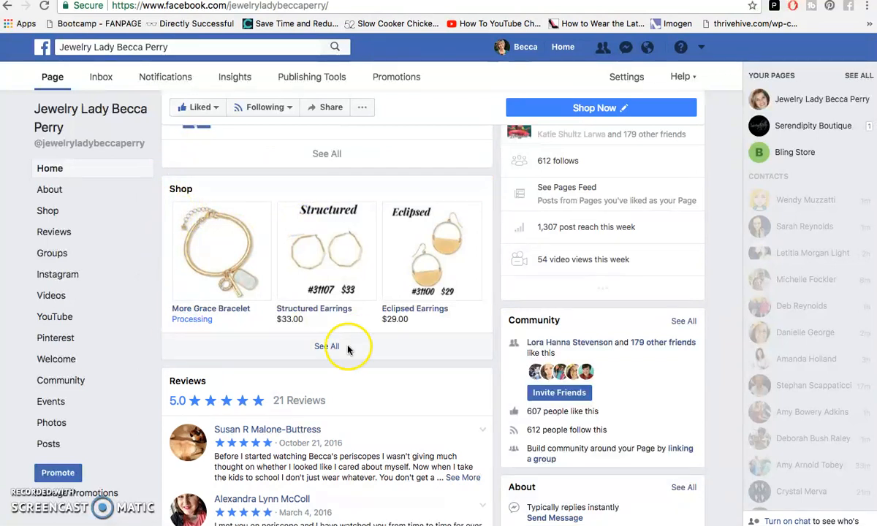
click(331, 263)
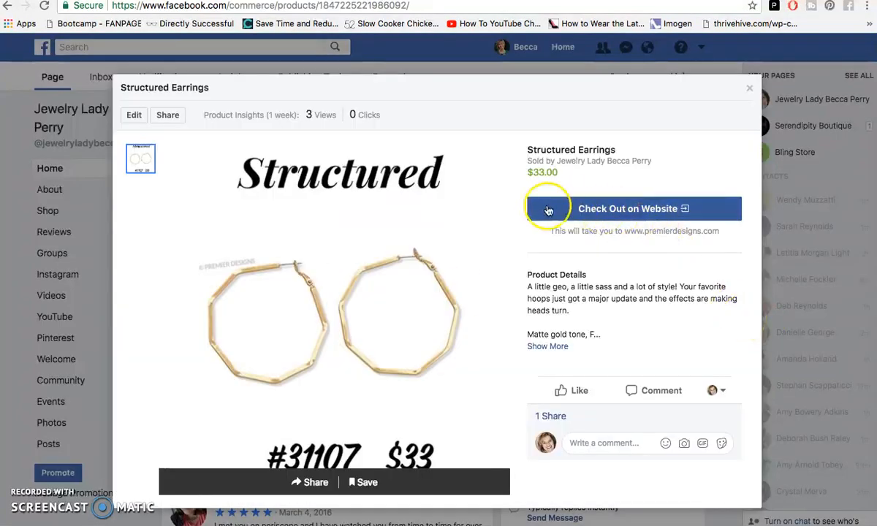
- Follow the Structured Earnings checkout link to the Premier Designs website, then close that tab and the product preview
click(633, 212)
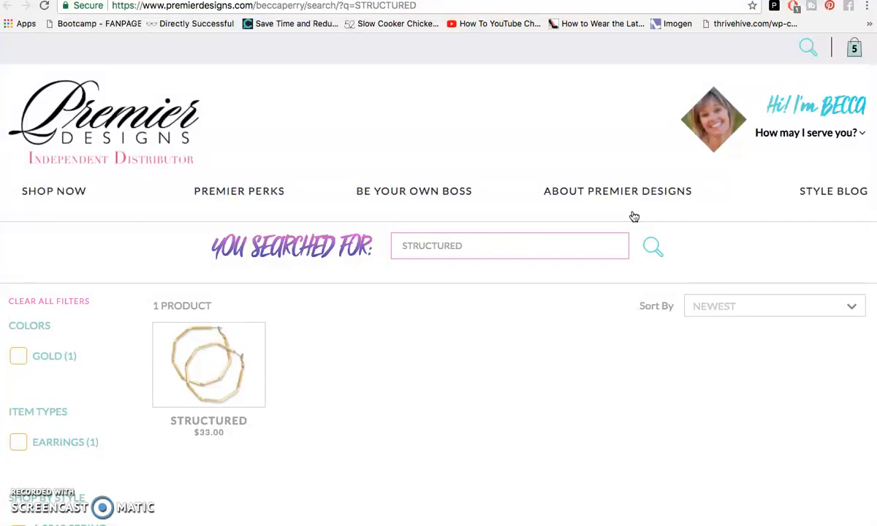
scroll(635, 218, down, 2)
click(470, 265)
click(204, 304)
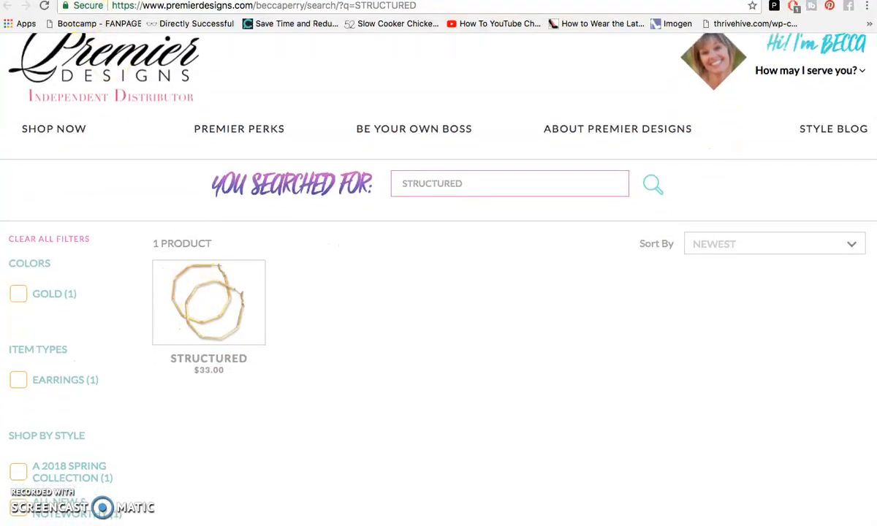
key(ctrl+w)
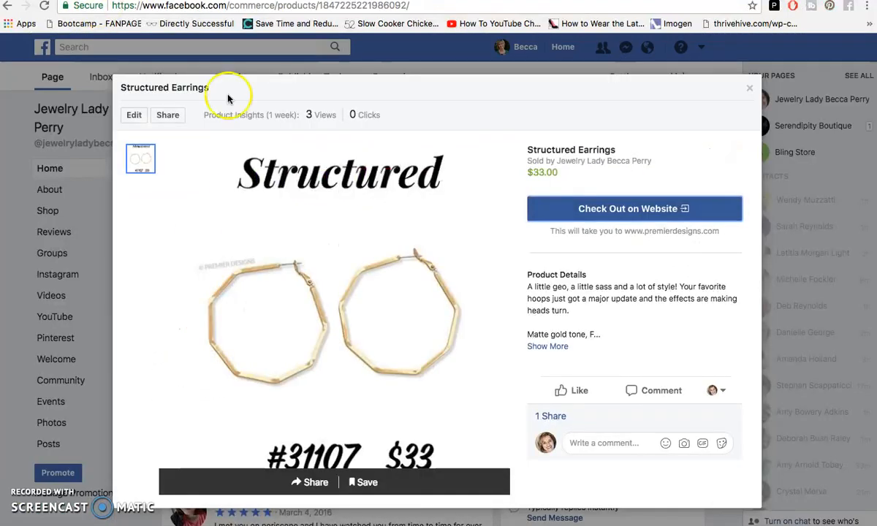
click(749, 92)
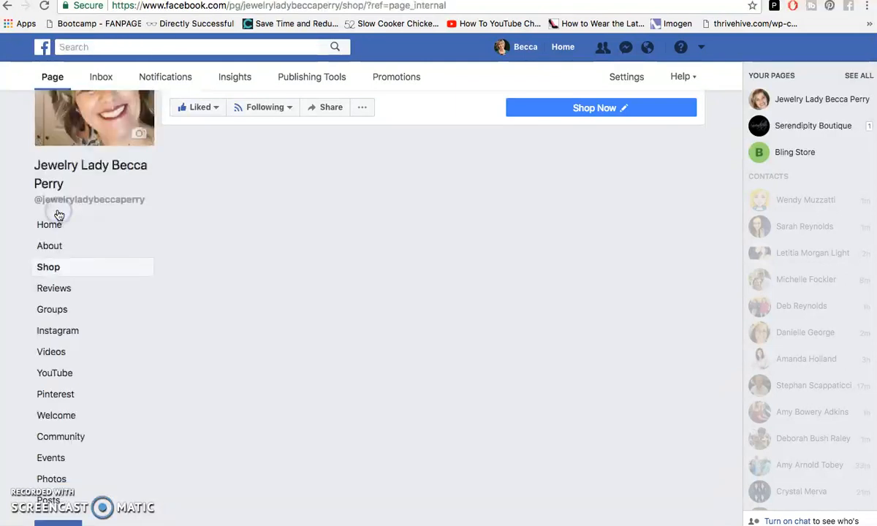
- Open the page's Shop tab and preview the BFF Bracelet Set product, then close the preview
click(56, 232)
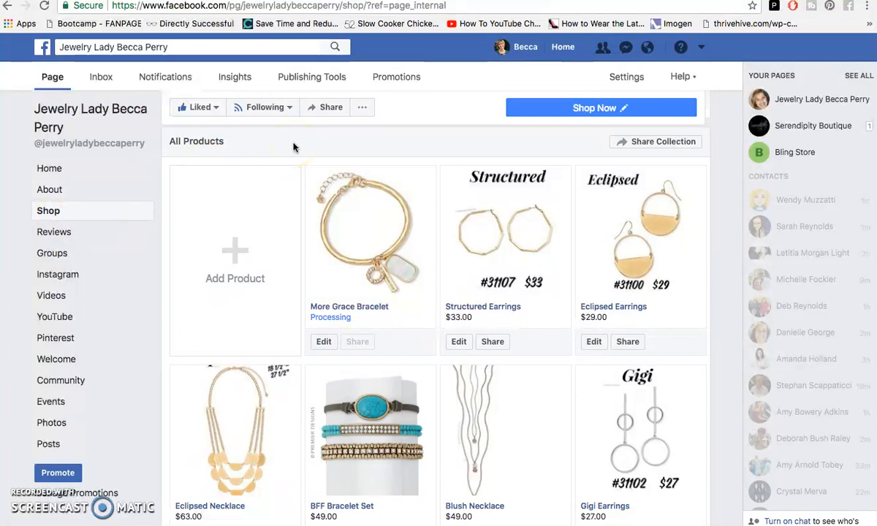
scroll(422, 146, down, 1)
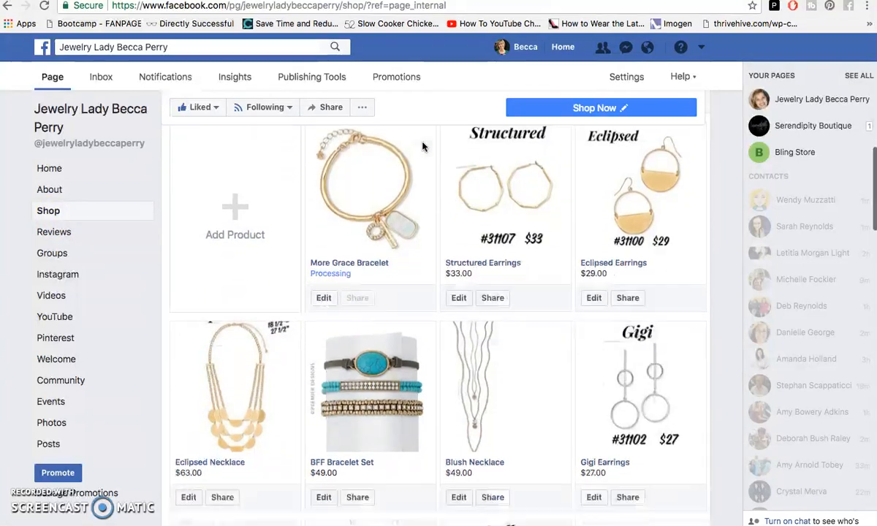
scroll(422, 147, down, 3)
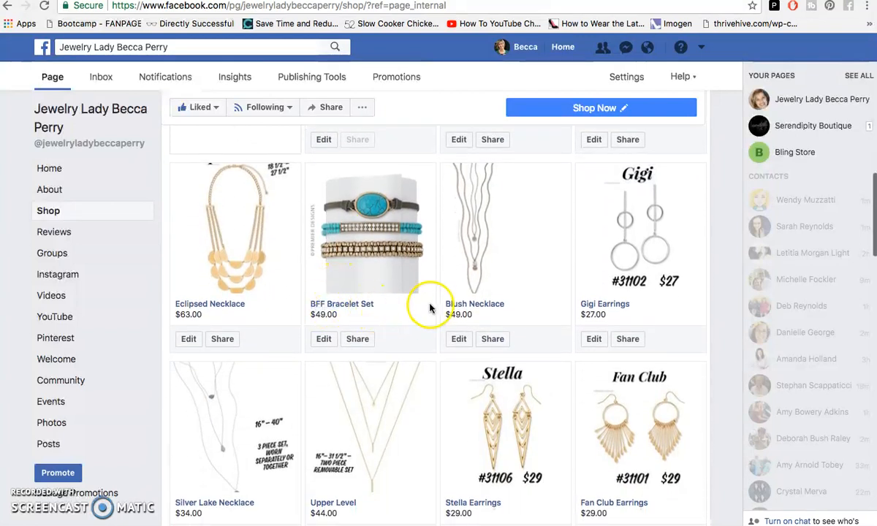
click(365, 306)
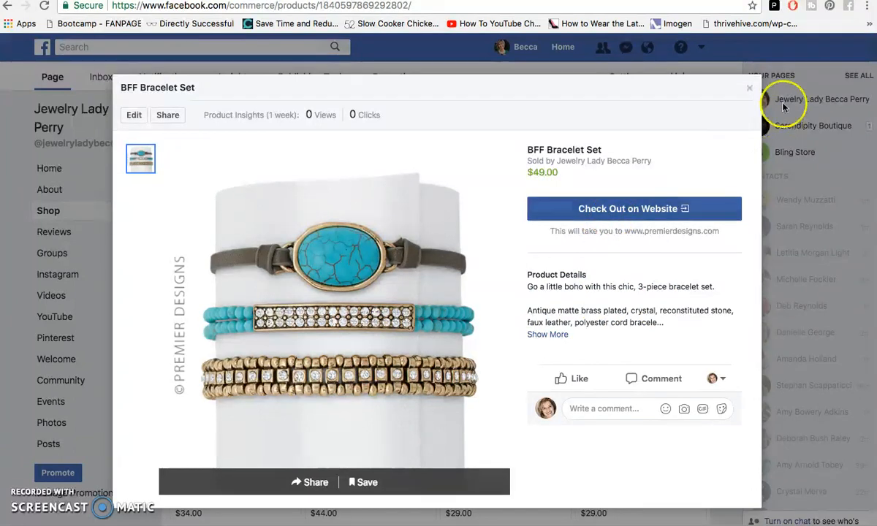
click(749, 88)
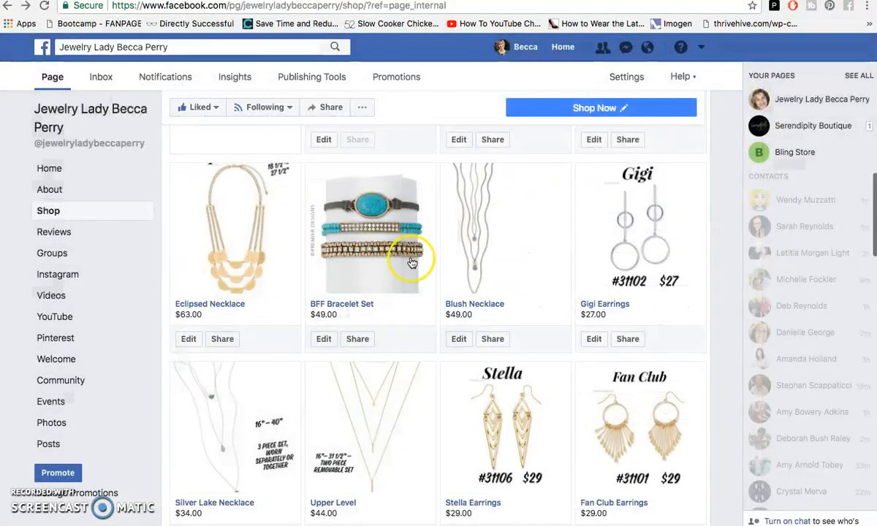
- Browse the Shop tab's Best Sellers and All Products collections
scroll(245, 260, up, 8)
scroll(250, 265, up, 5)
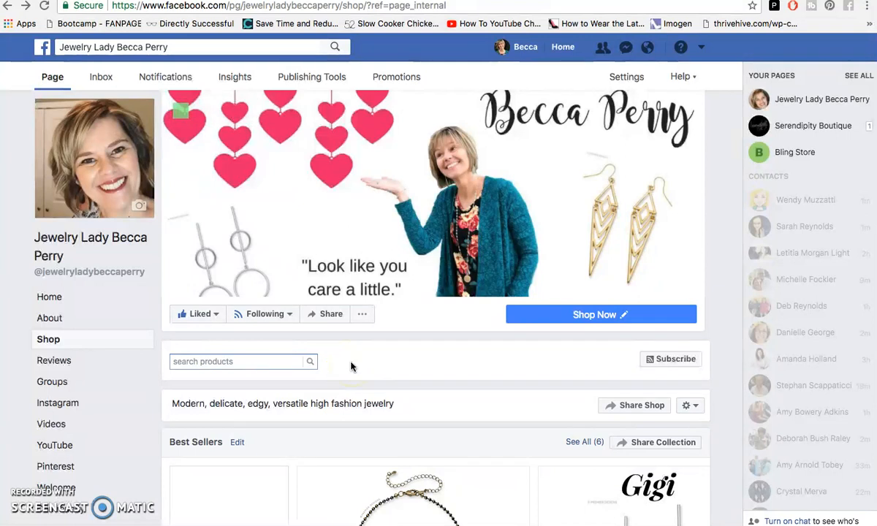
scroll(351, 367, down, 2)
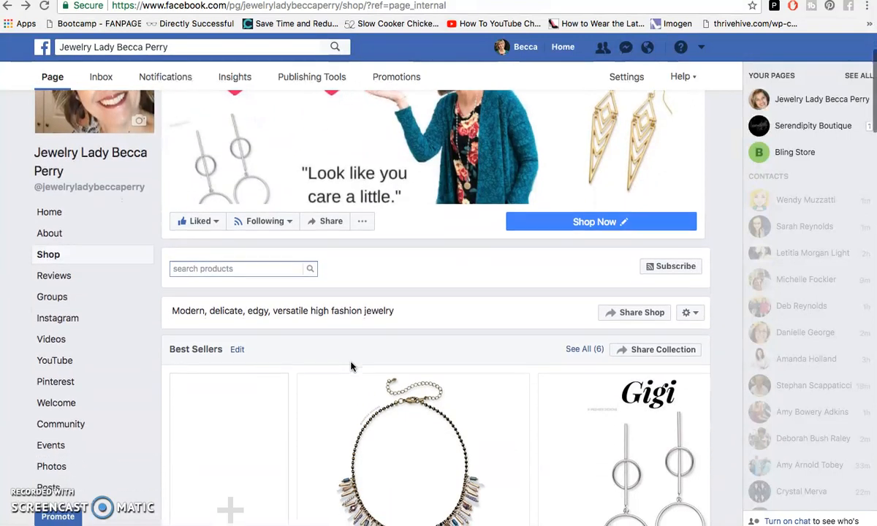
scroll(351, 367, down, 2)
scroll(351, 367, down, 2)
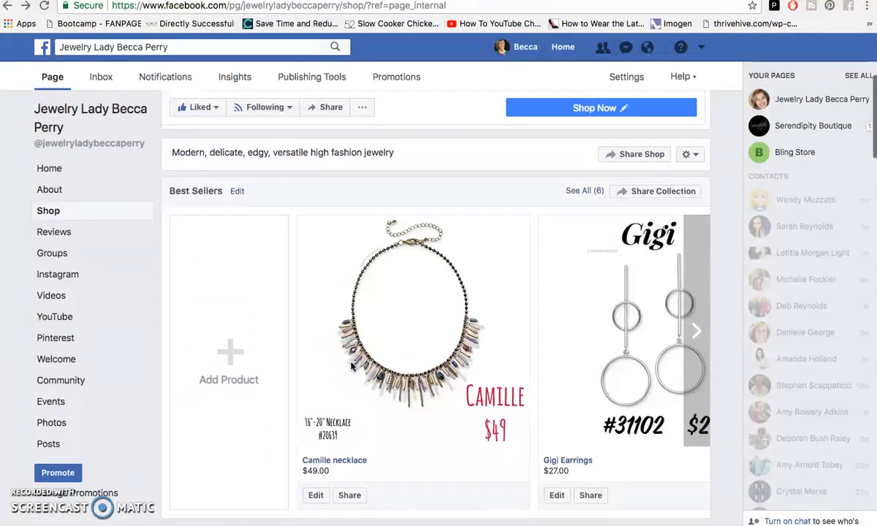
scroll(415, 431, down, 3)
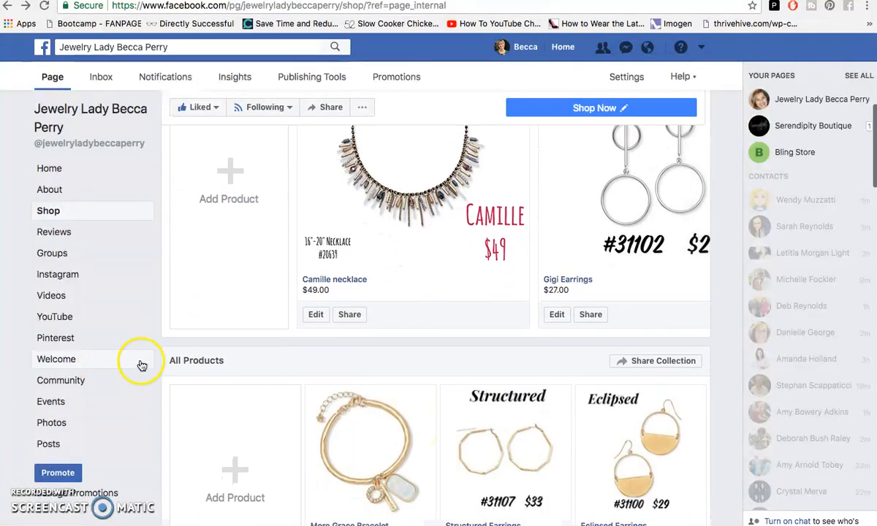
scroll(162, 353, down, 1)
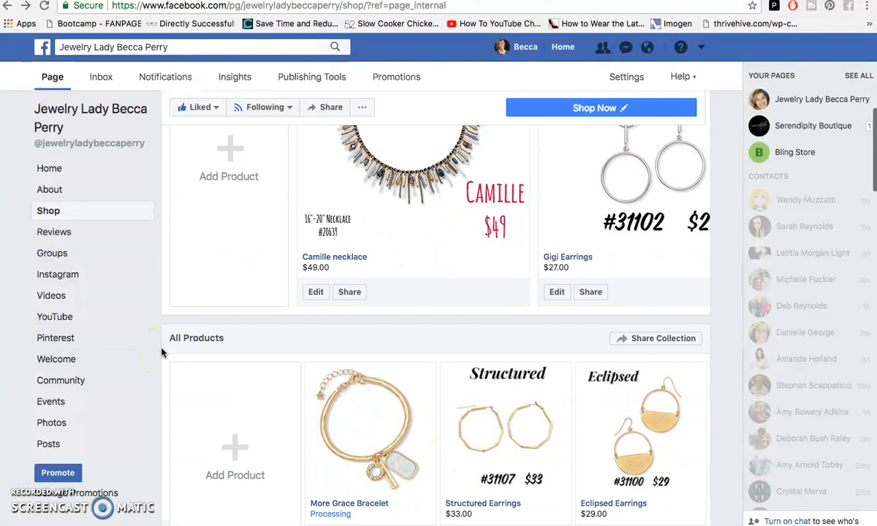
click(163, 337)
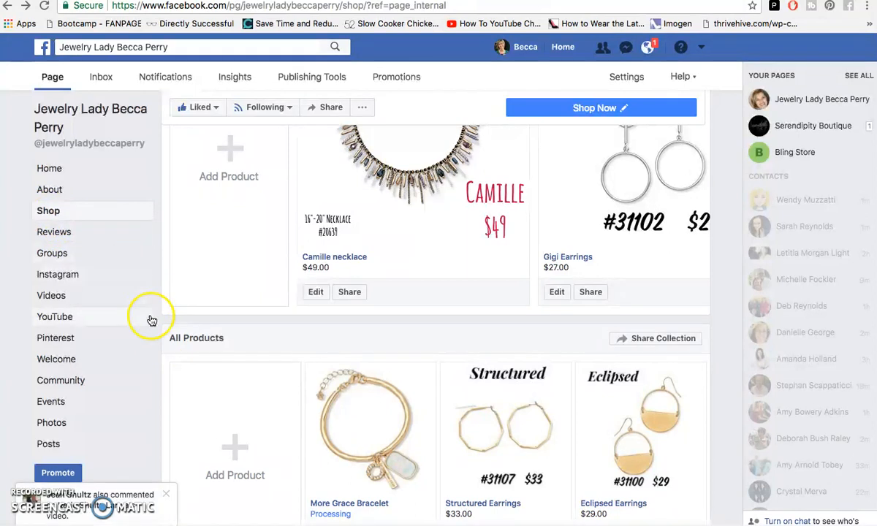
click(166, 497)
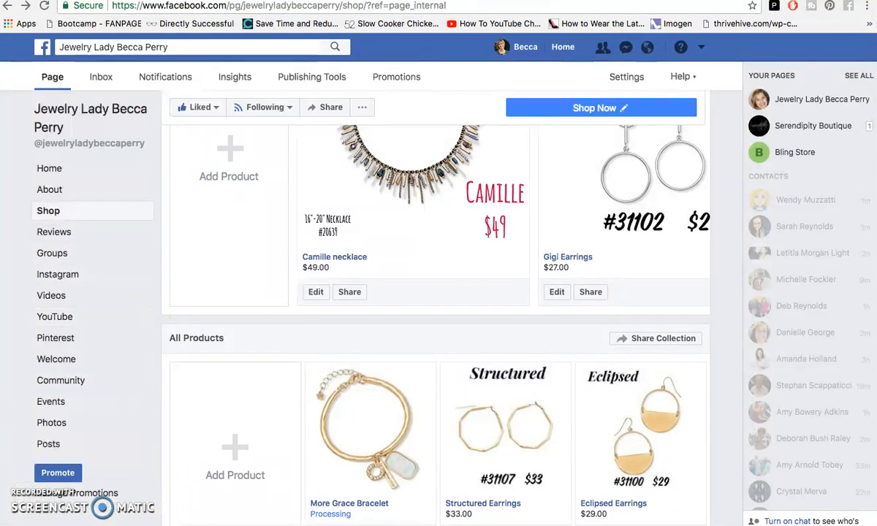